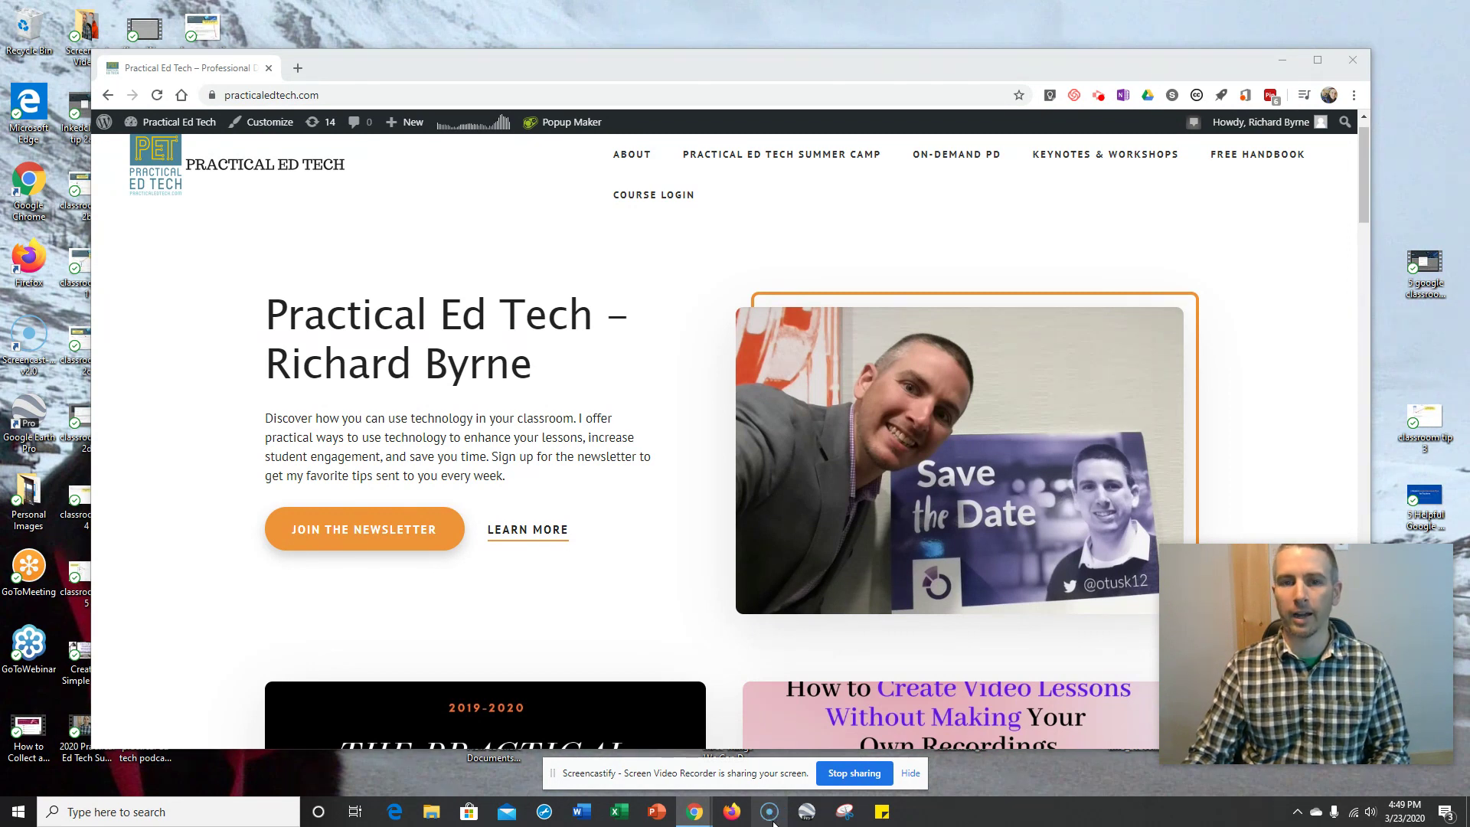
Launch Screencast-O-Matic and start a new screen recording framed around the browser window.
click(772, 818)
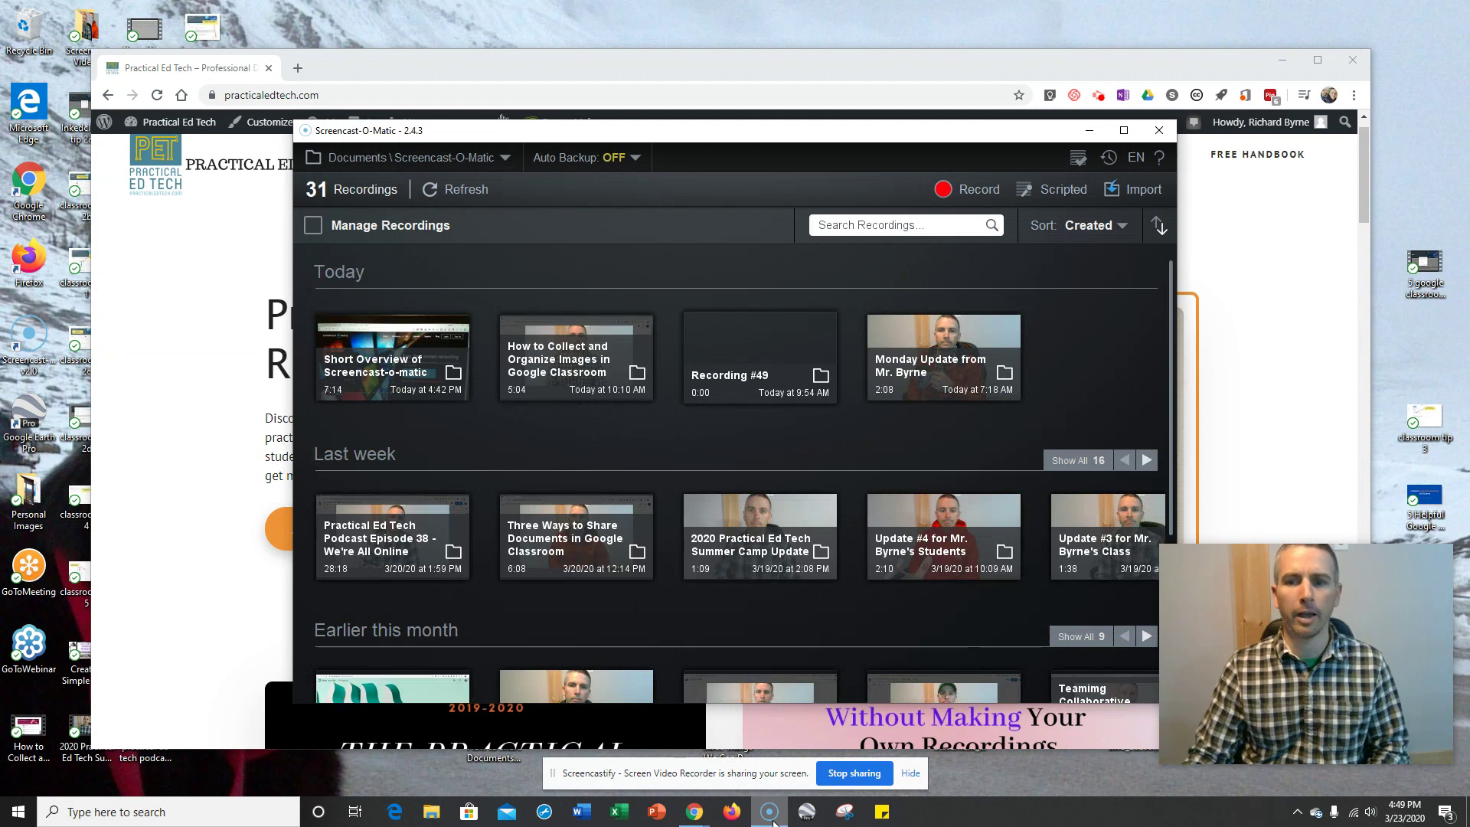
click(971, 196)
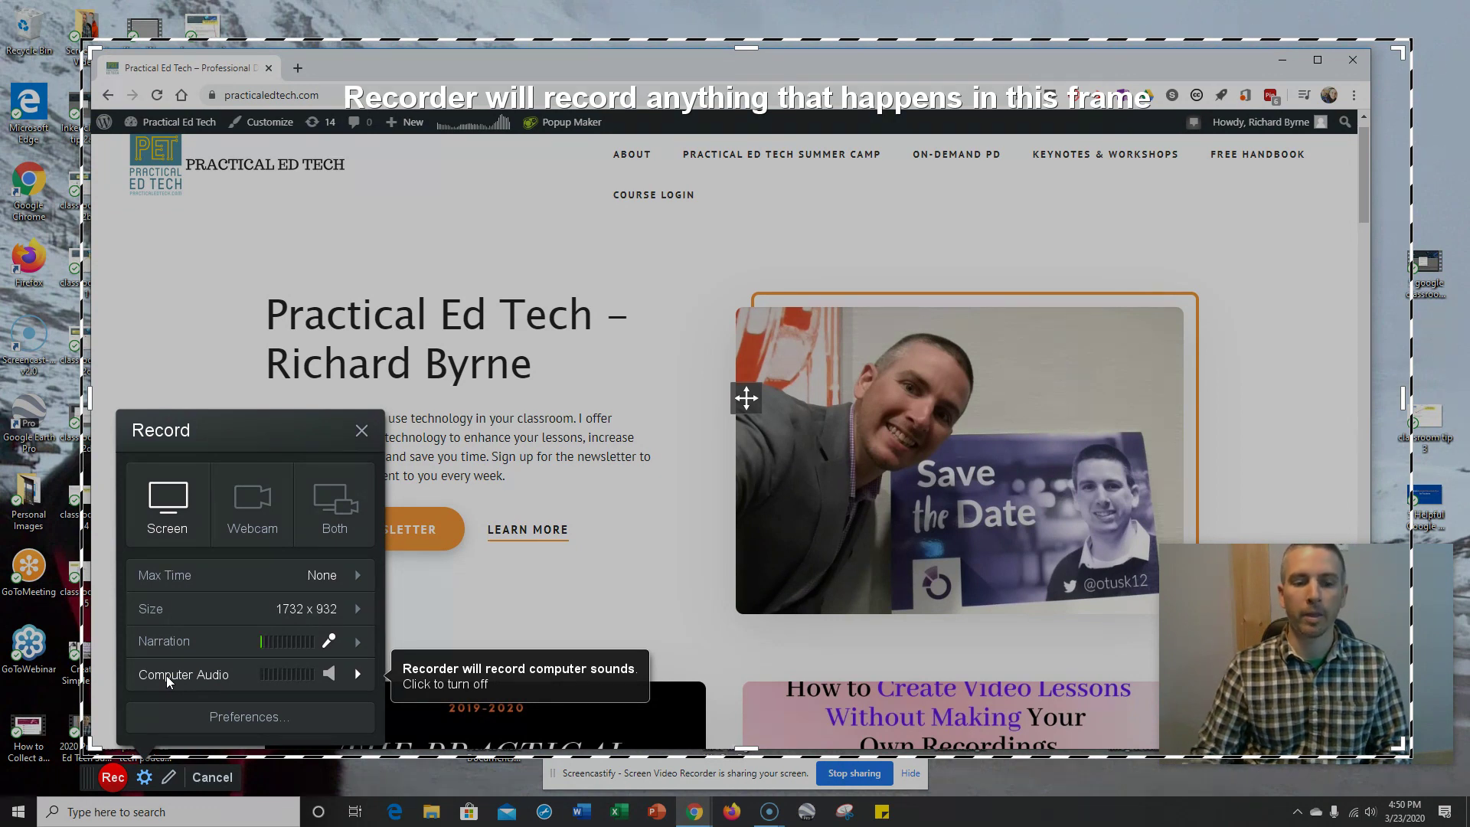
Record the screen while scrolling down through the Practical Ed Tech posts and back to the top.
click(123, 786)
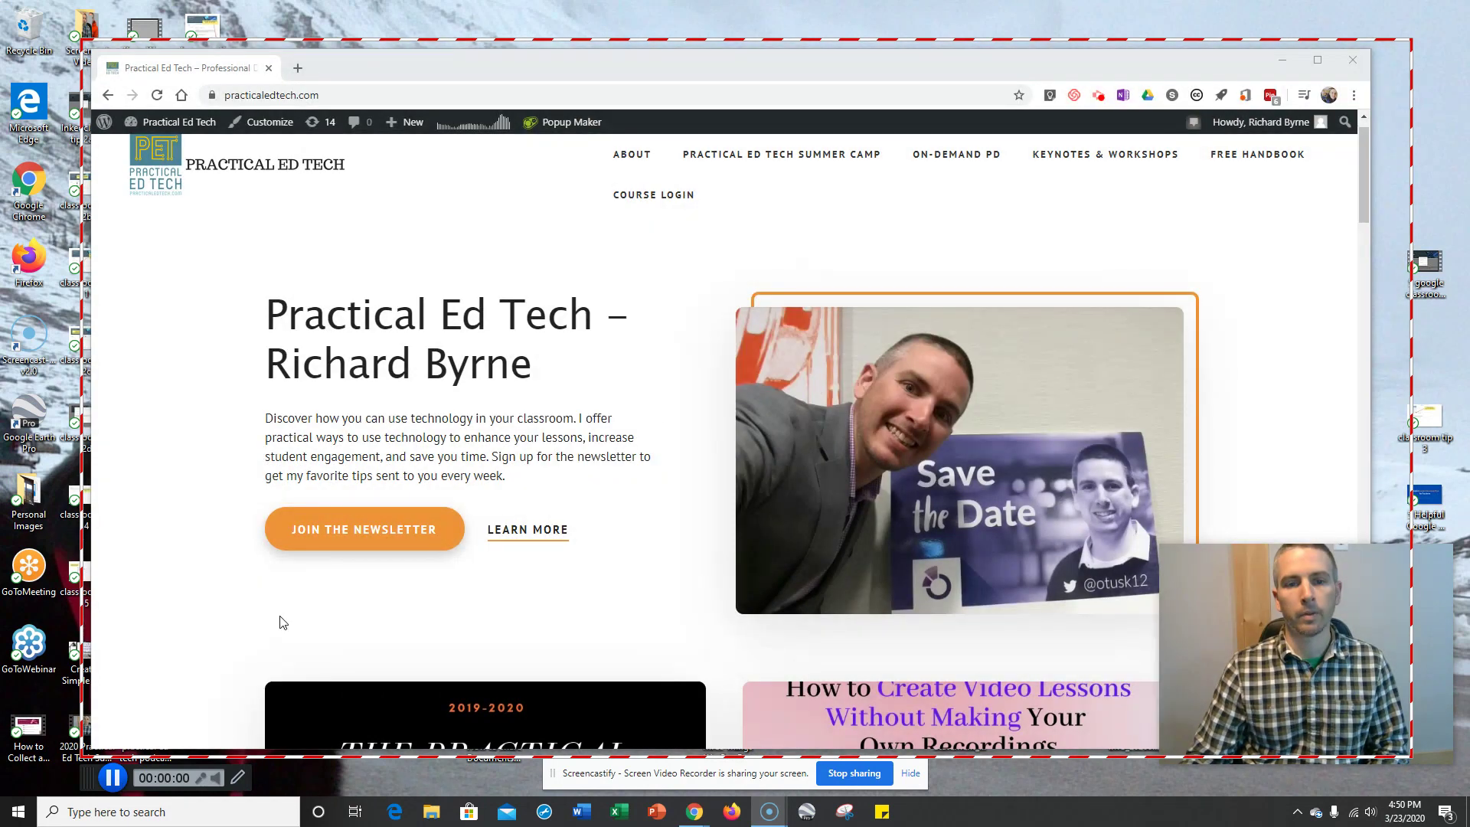
scroll(575, 310, down, 6)
scroll(571, 346, down, 10)
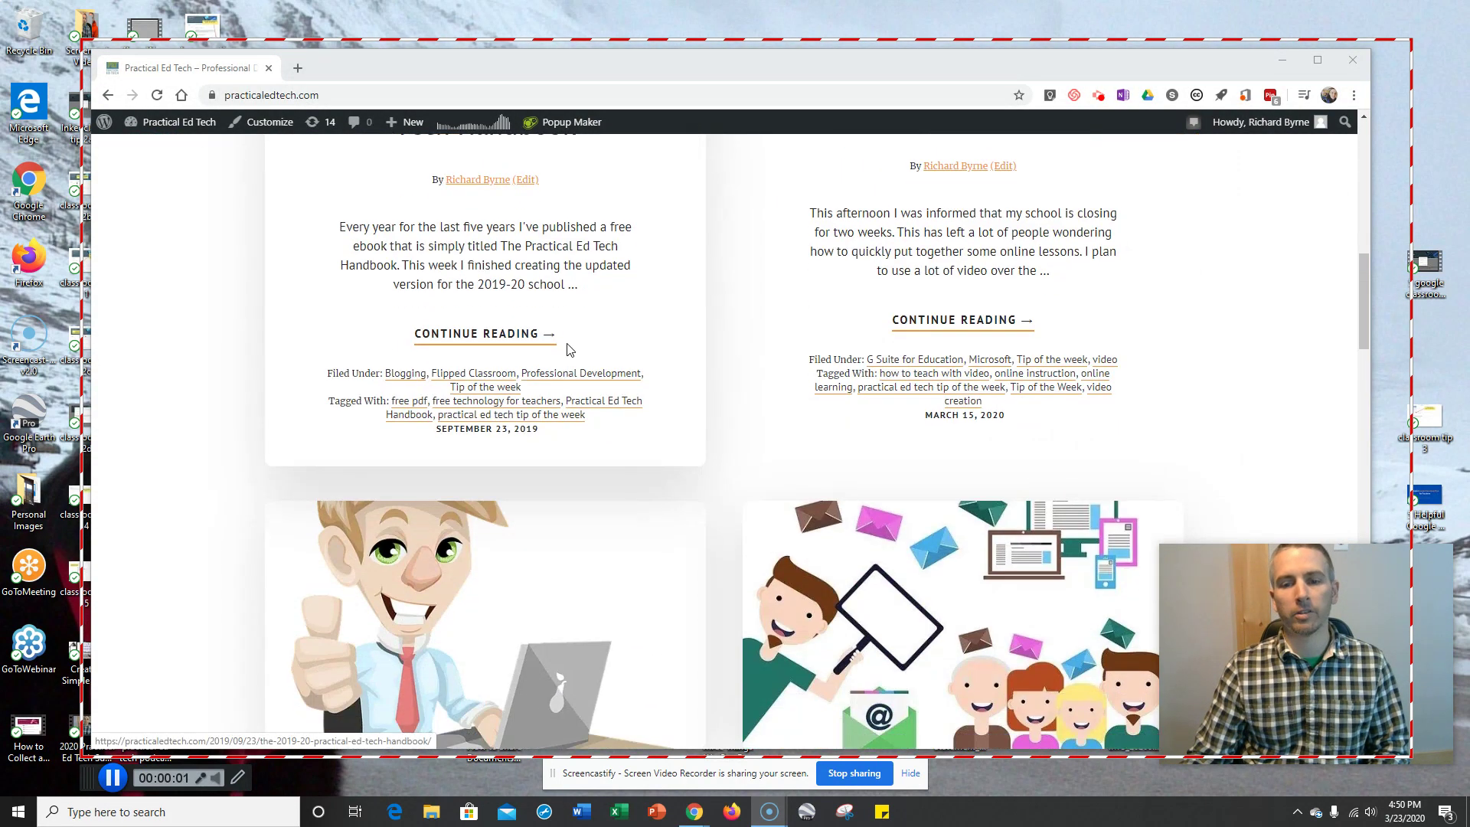
scroll(564, 367, down, 3)
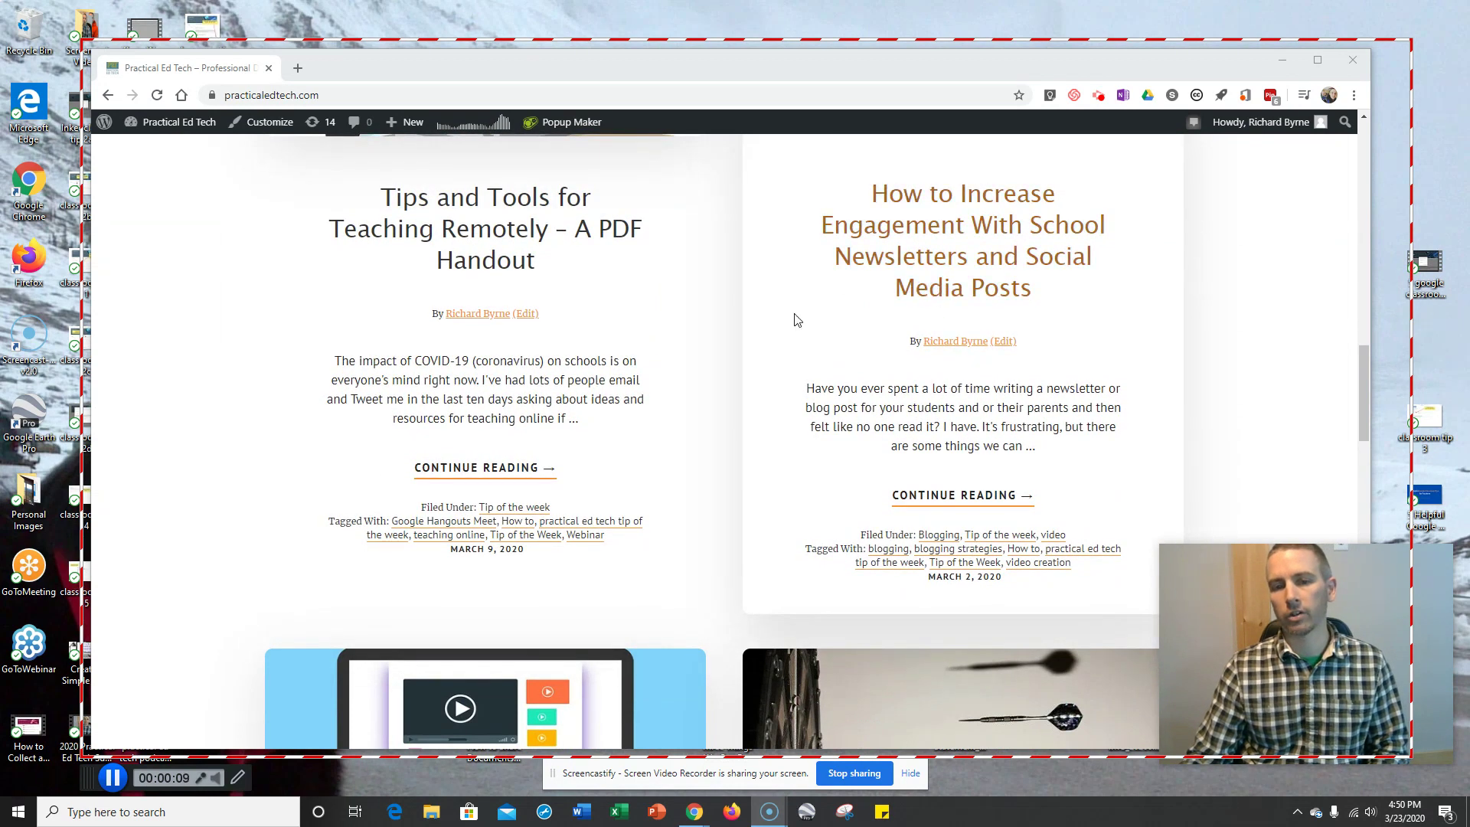
scroll(712, 341, up, 3)
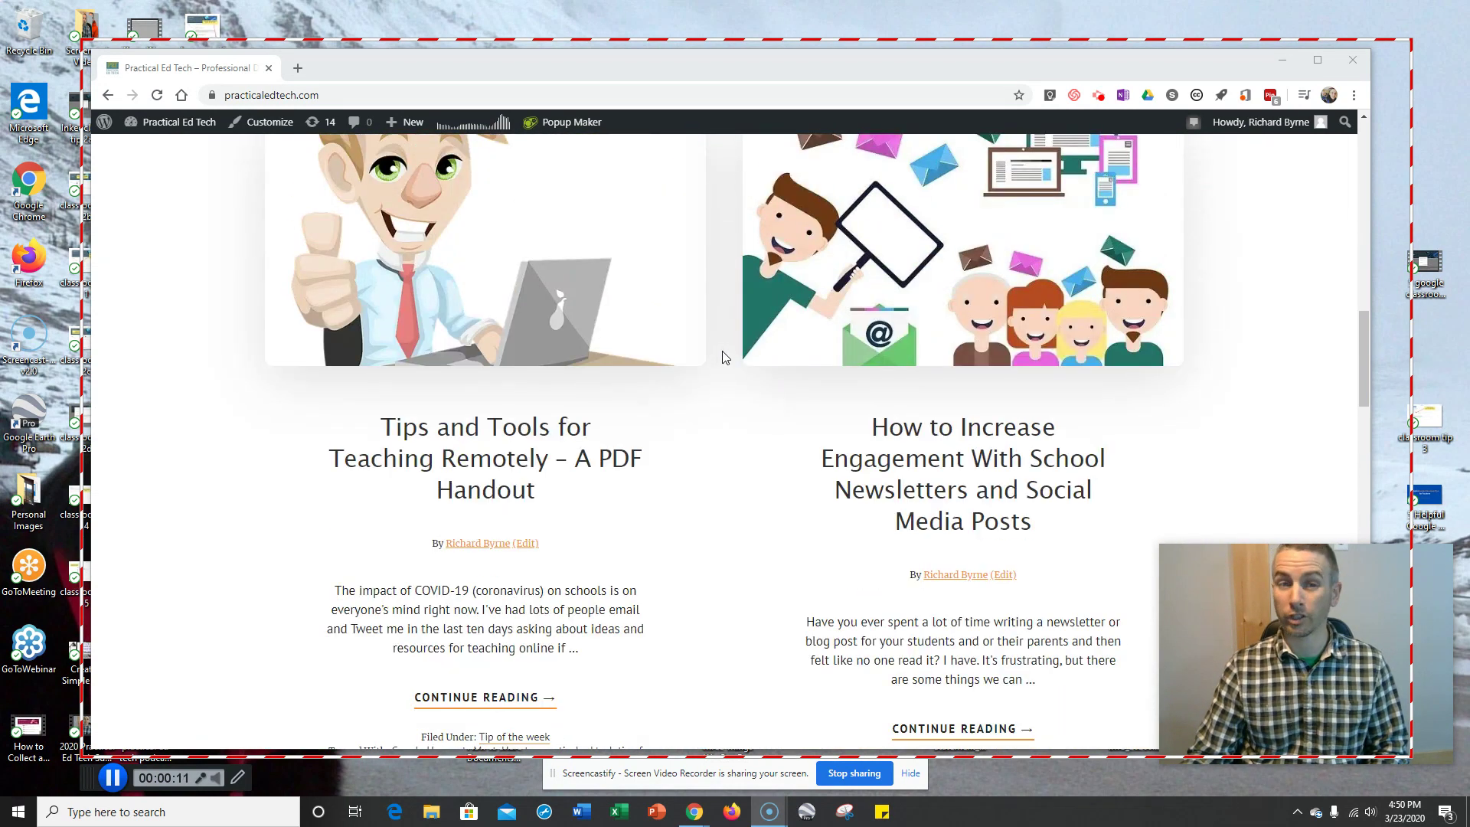
scroll(723, 369, up, 3)
scroll(742, 391, up, 5)
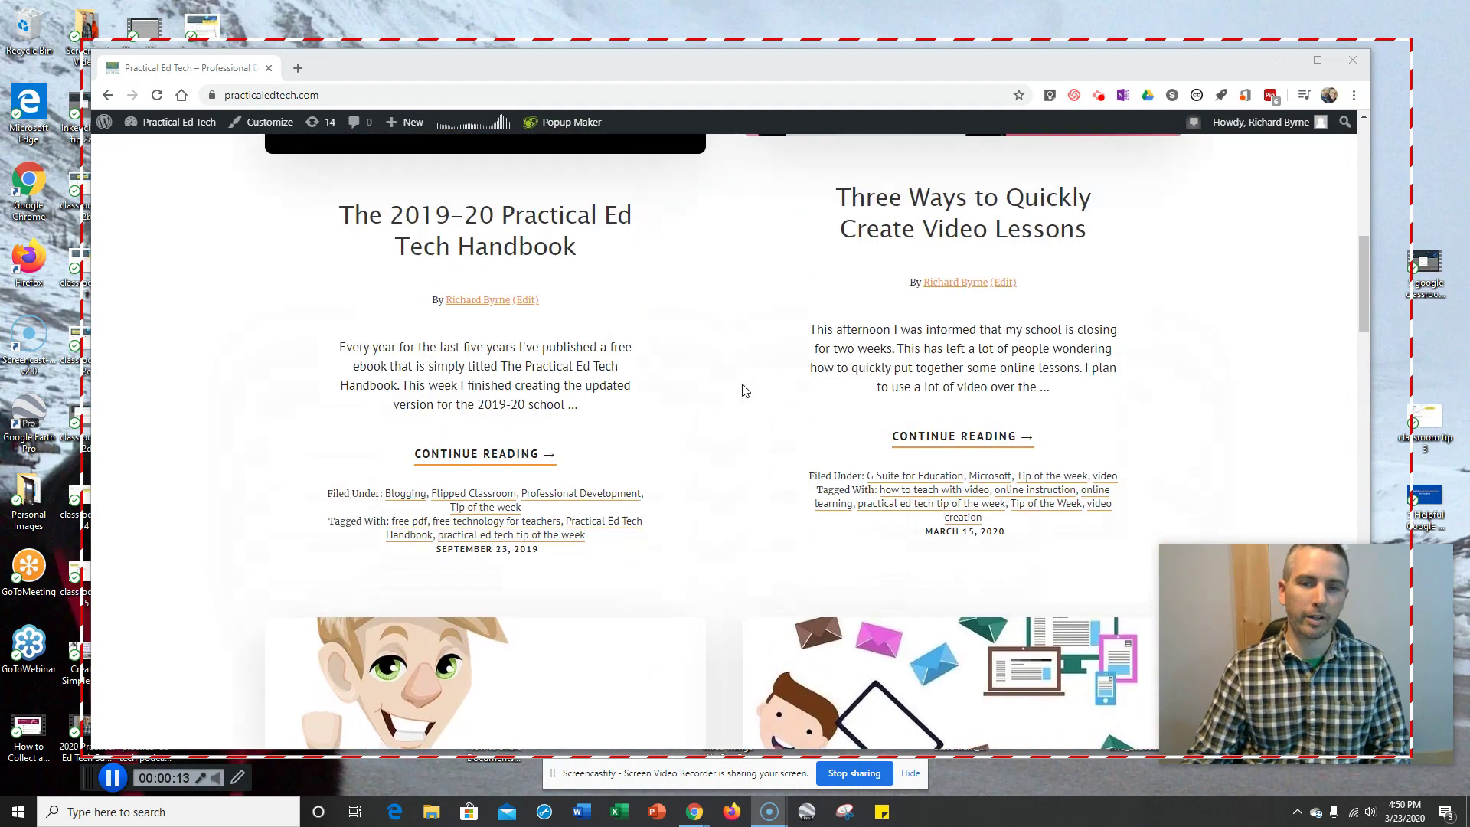
scroll(852, 338, up, 7)
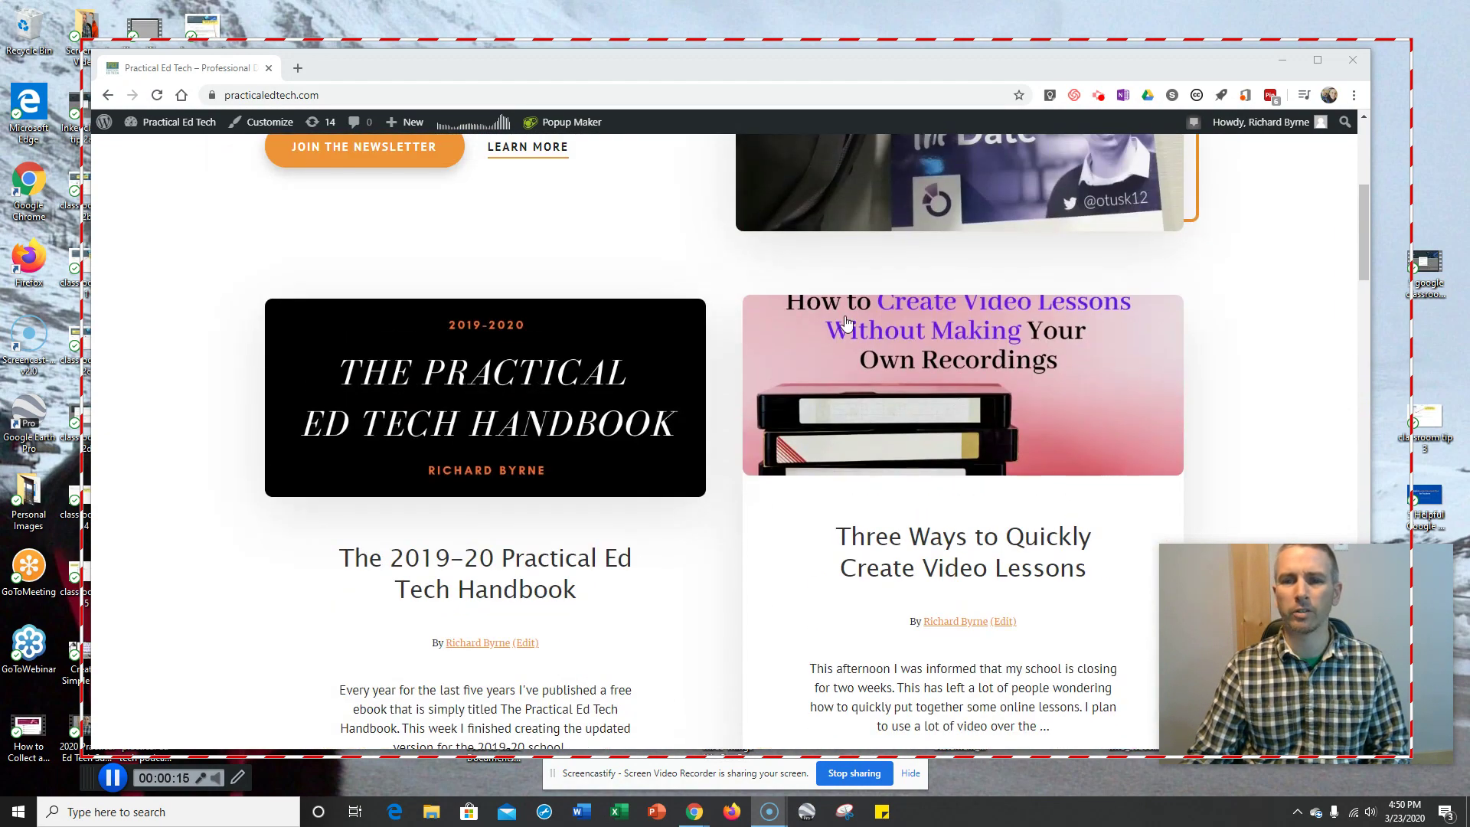
scroll(851, 341, down, 11)
scroll(851, 350, up, 10)
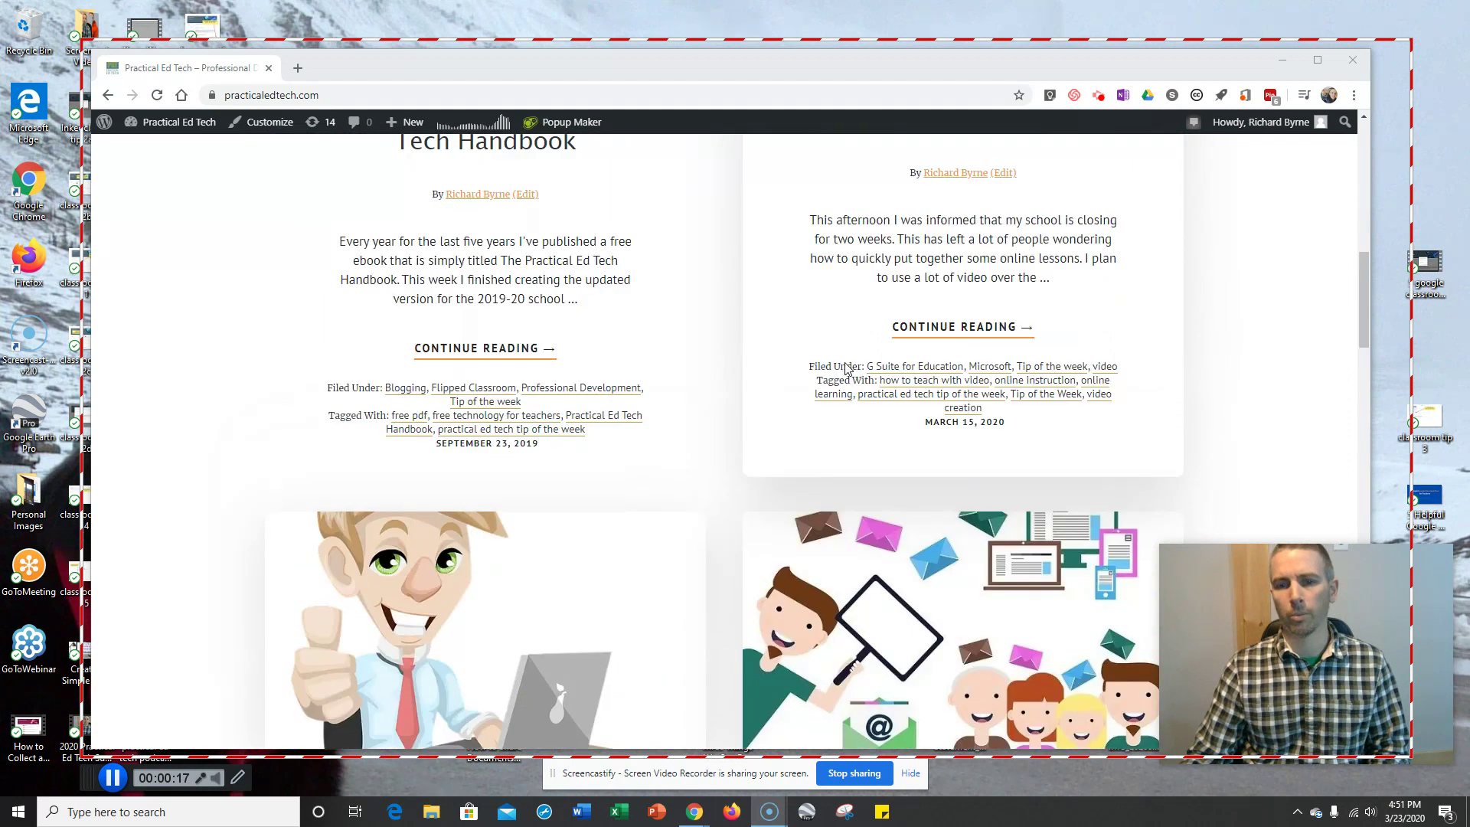
mouse_move(645, 188)
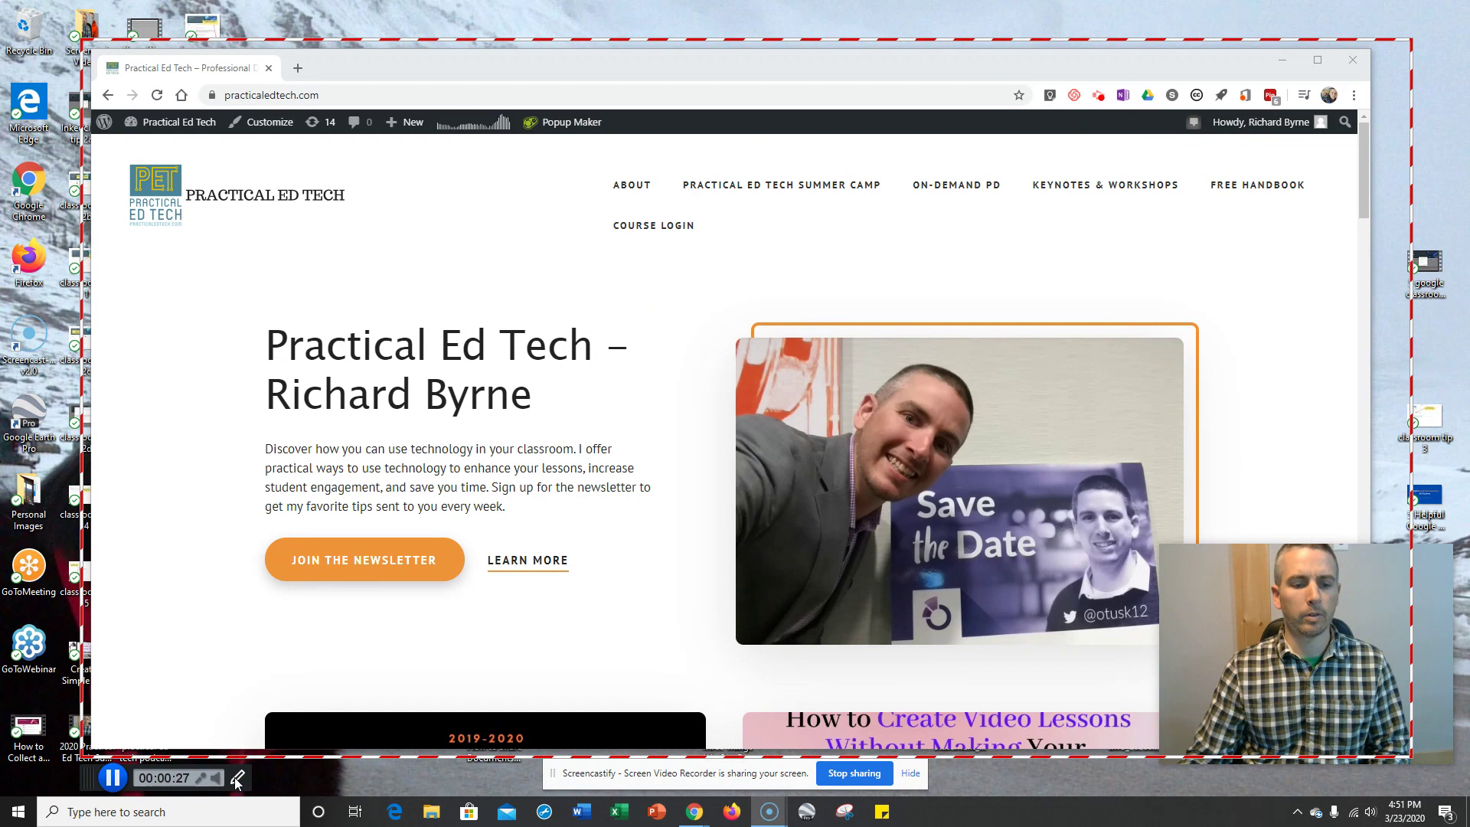
Stop the recording at about 0:30 and open the finished clip in the video editor.
click(113, 778)
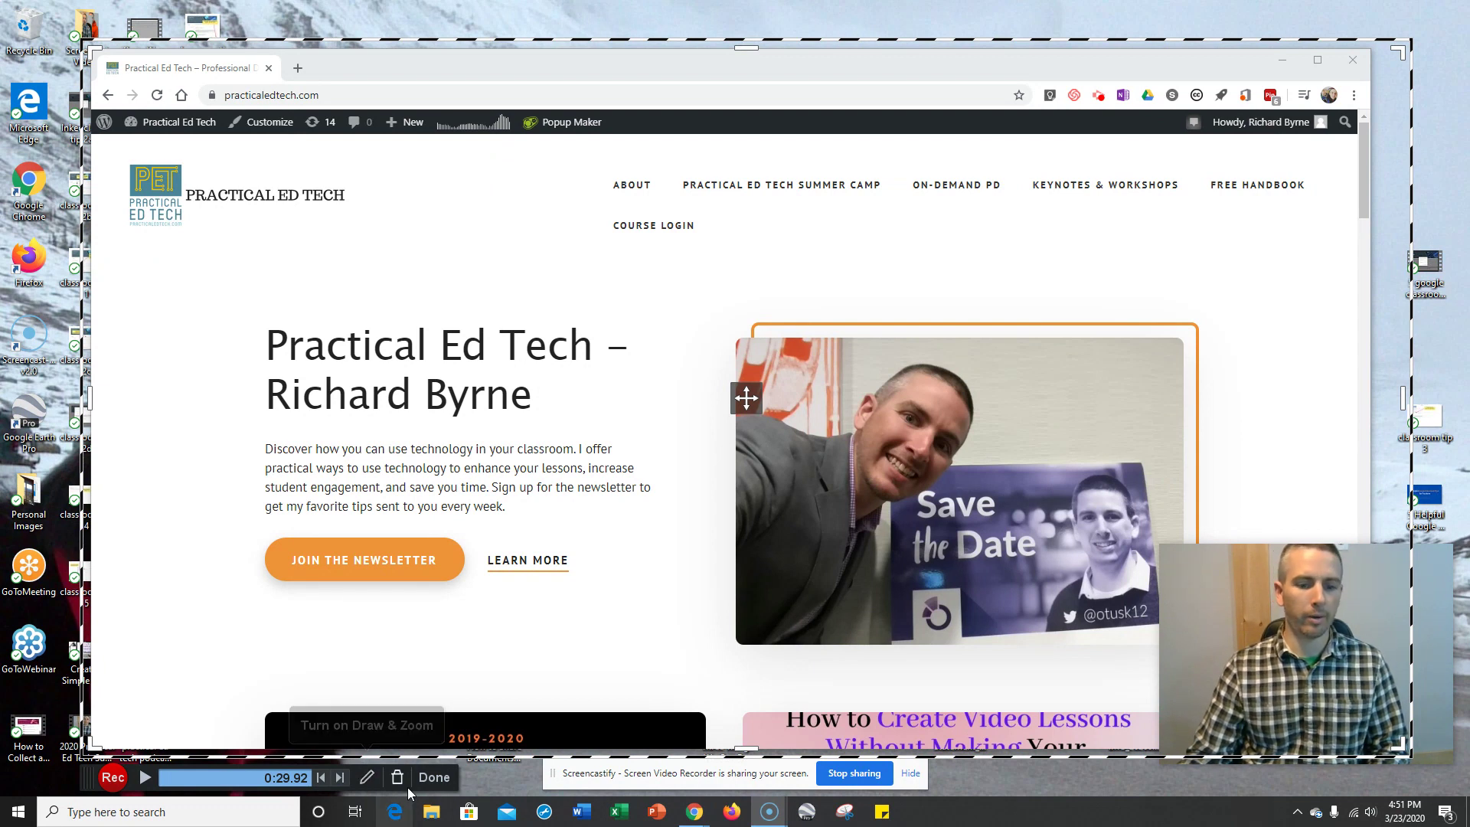
click(433, 777)
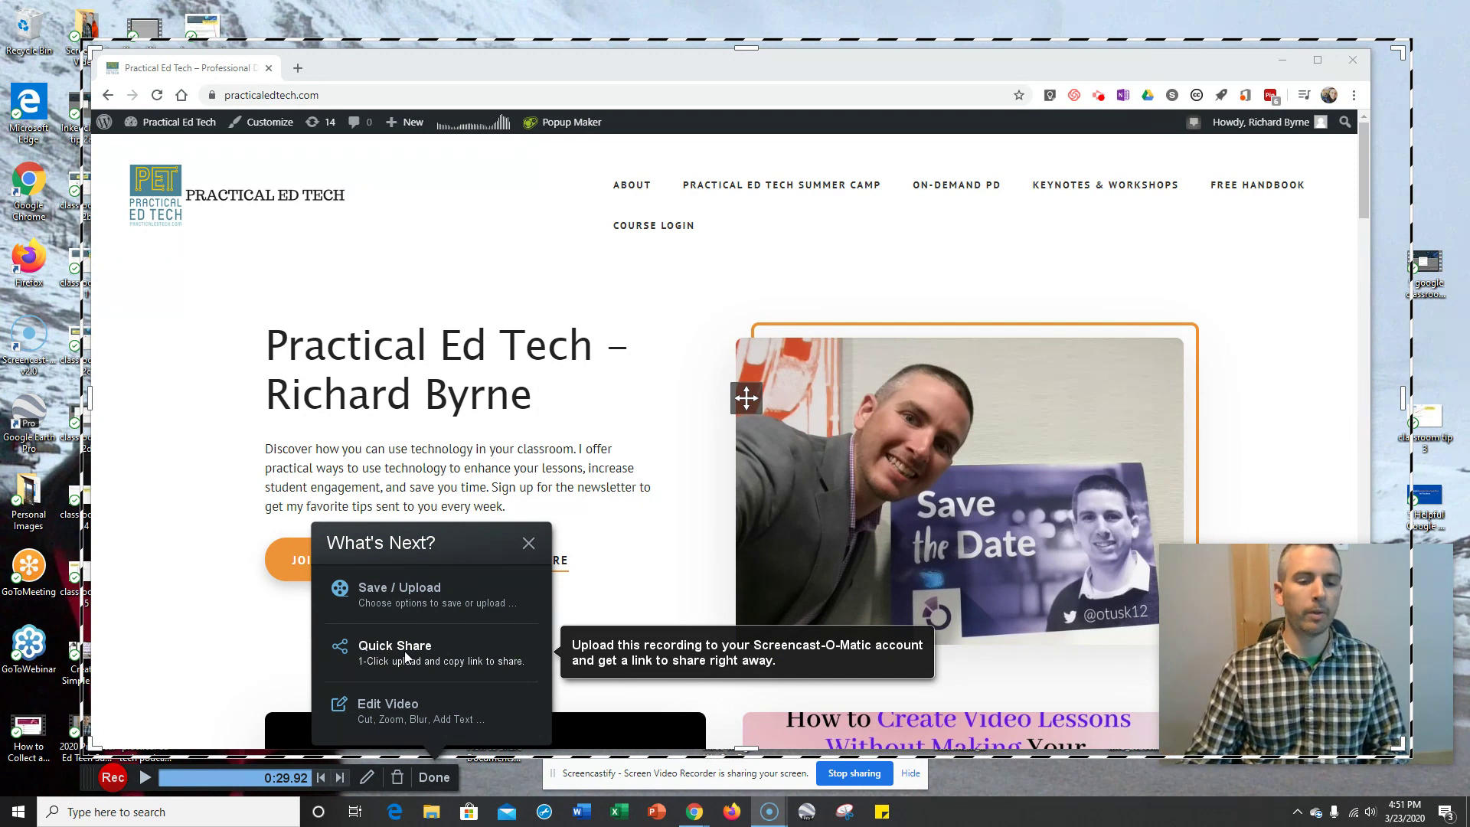
click(396, 713)
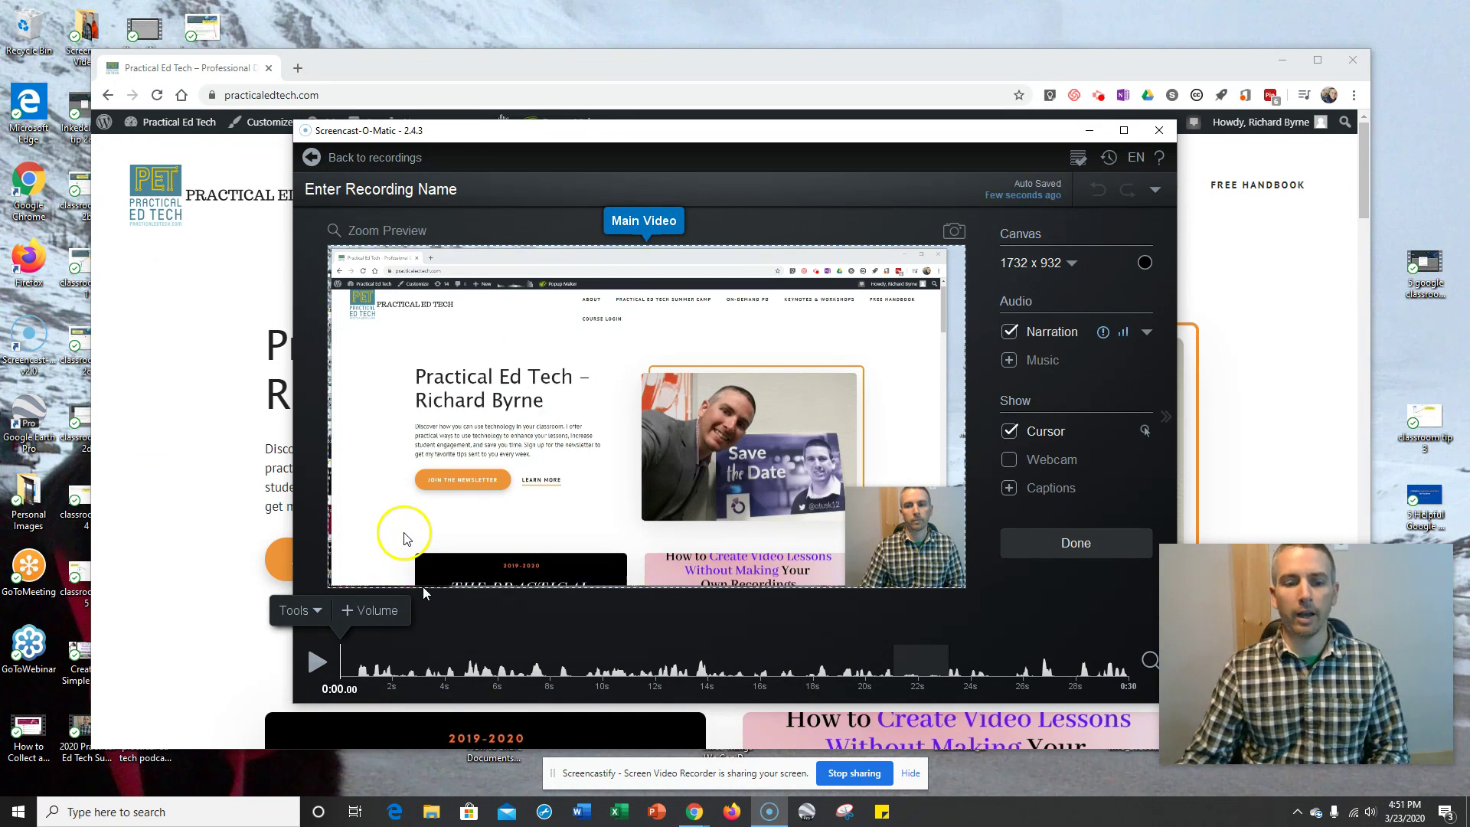
Try the volume adjustment and cancel it, then browse the Insert, Hide and Overlay tools.
click(353, 613)
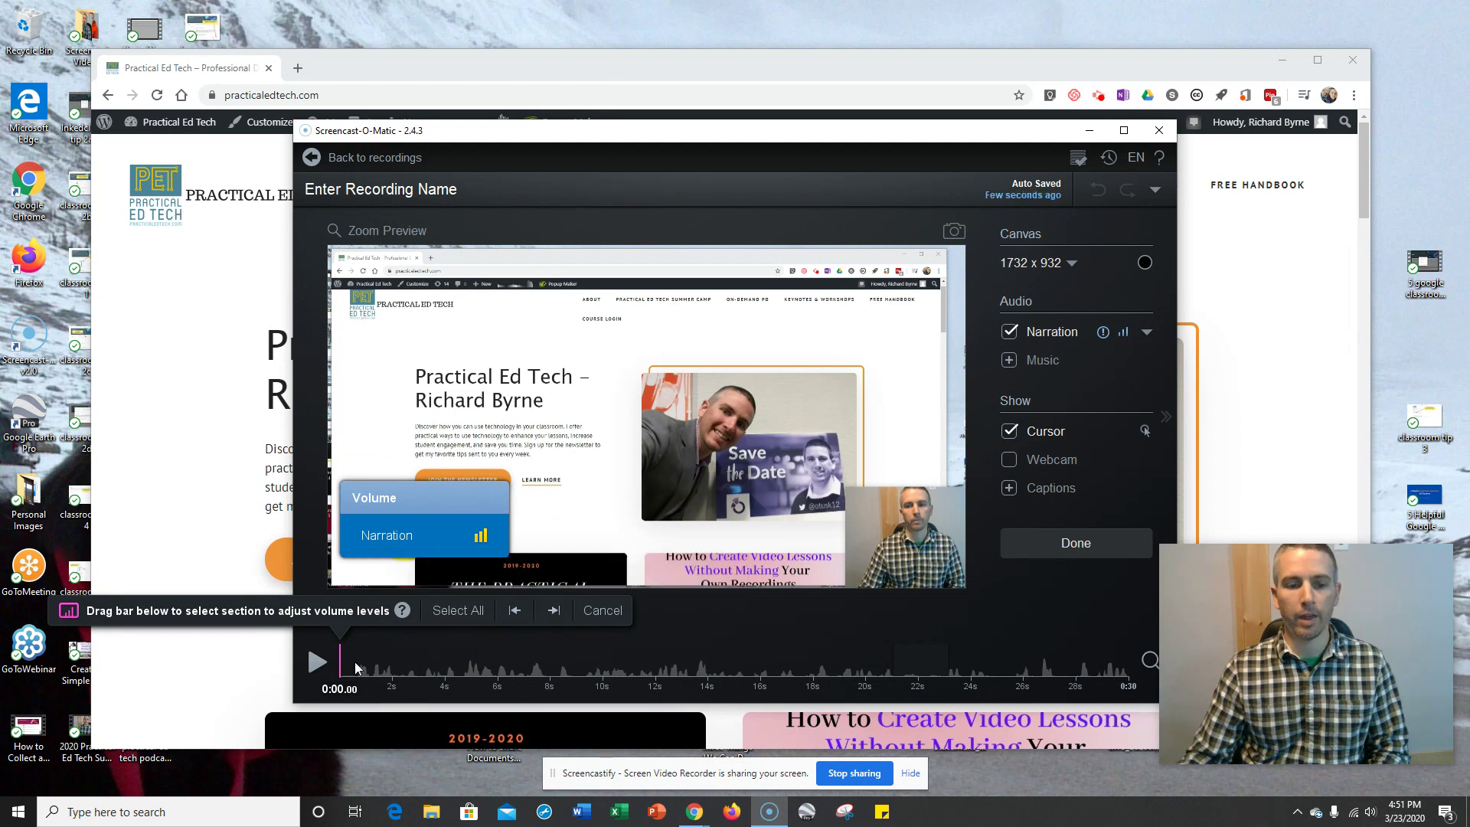
click(606, 614)
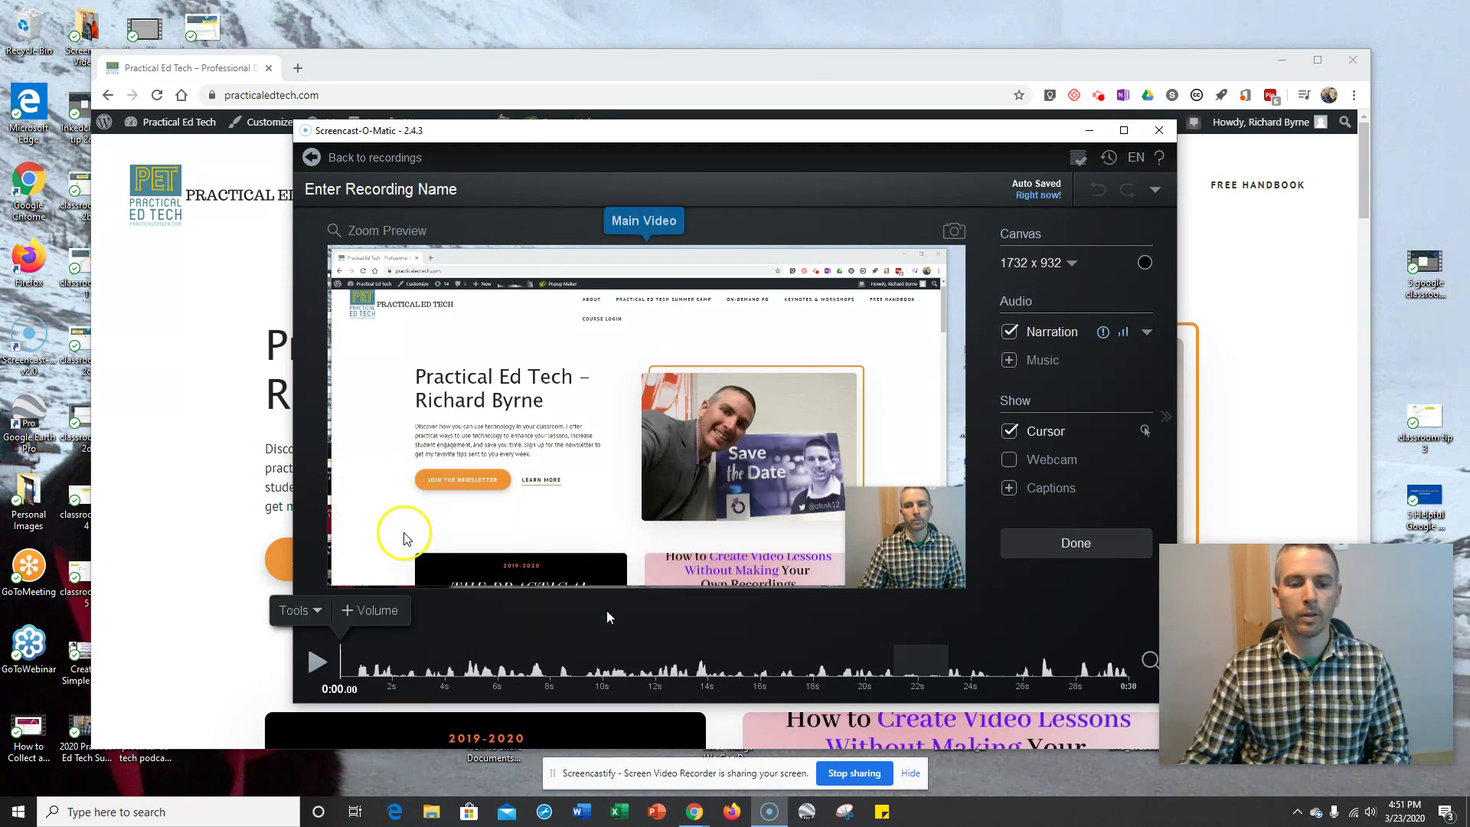
click(306, 611)
mouse_move(319, 377)
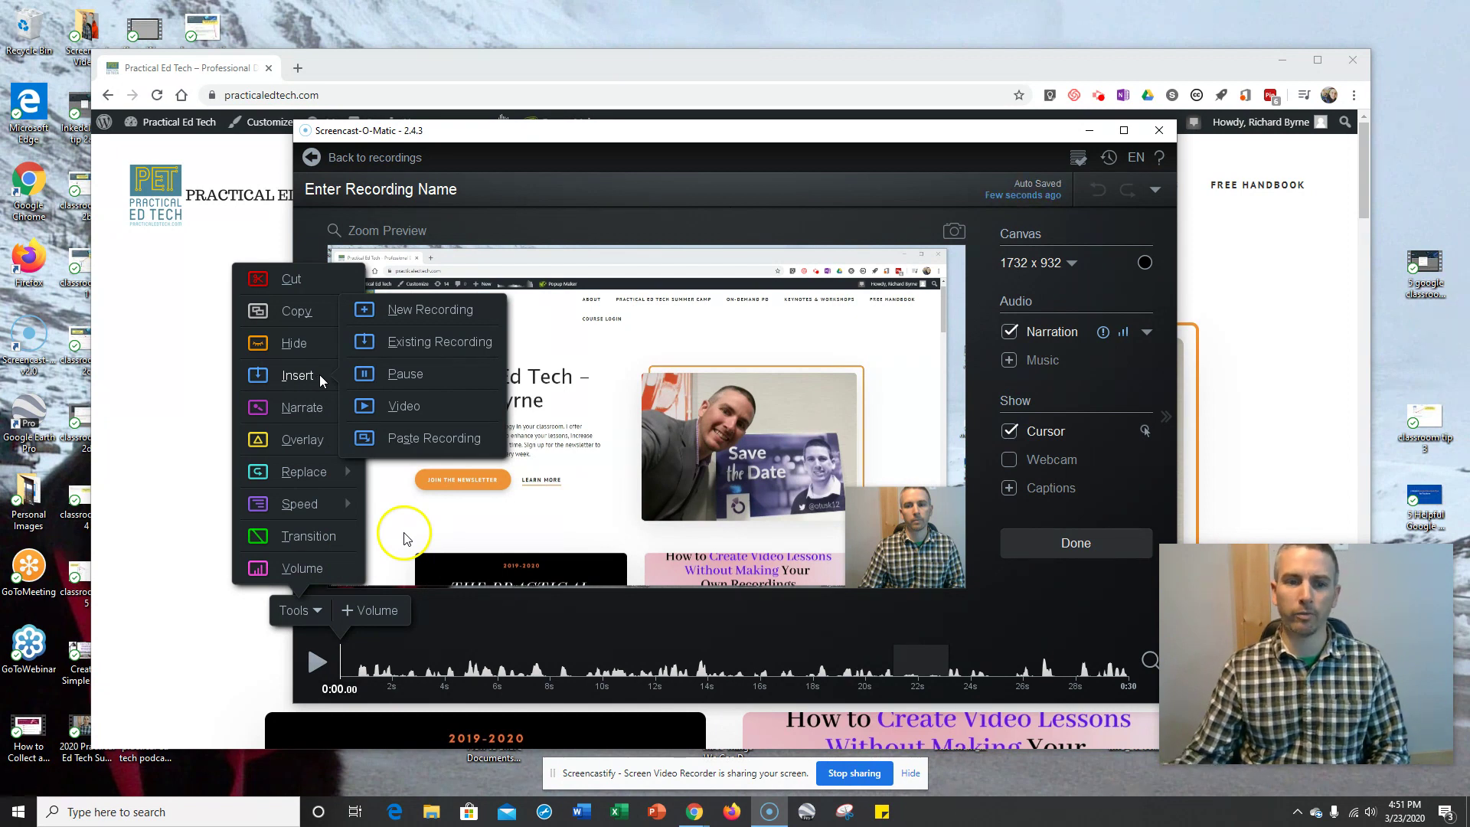
mouse_move(318, 343)
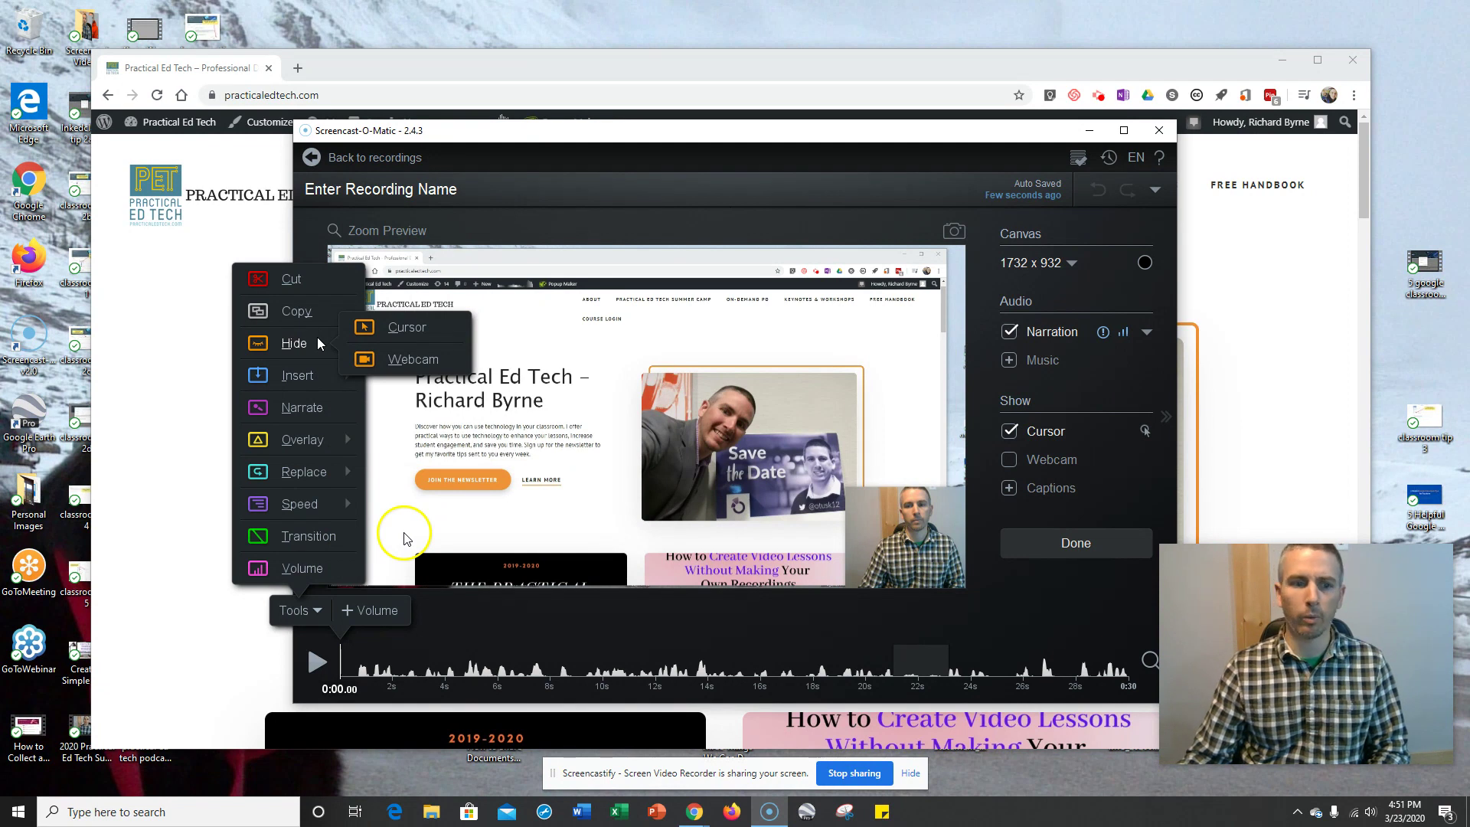
mouse_move(332, 438)
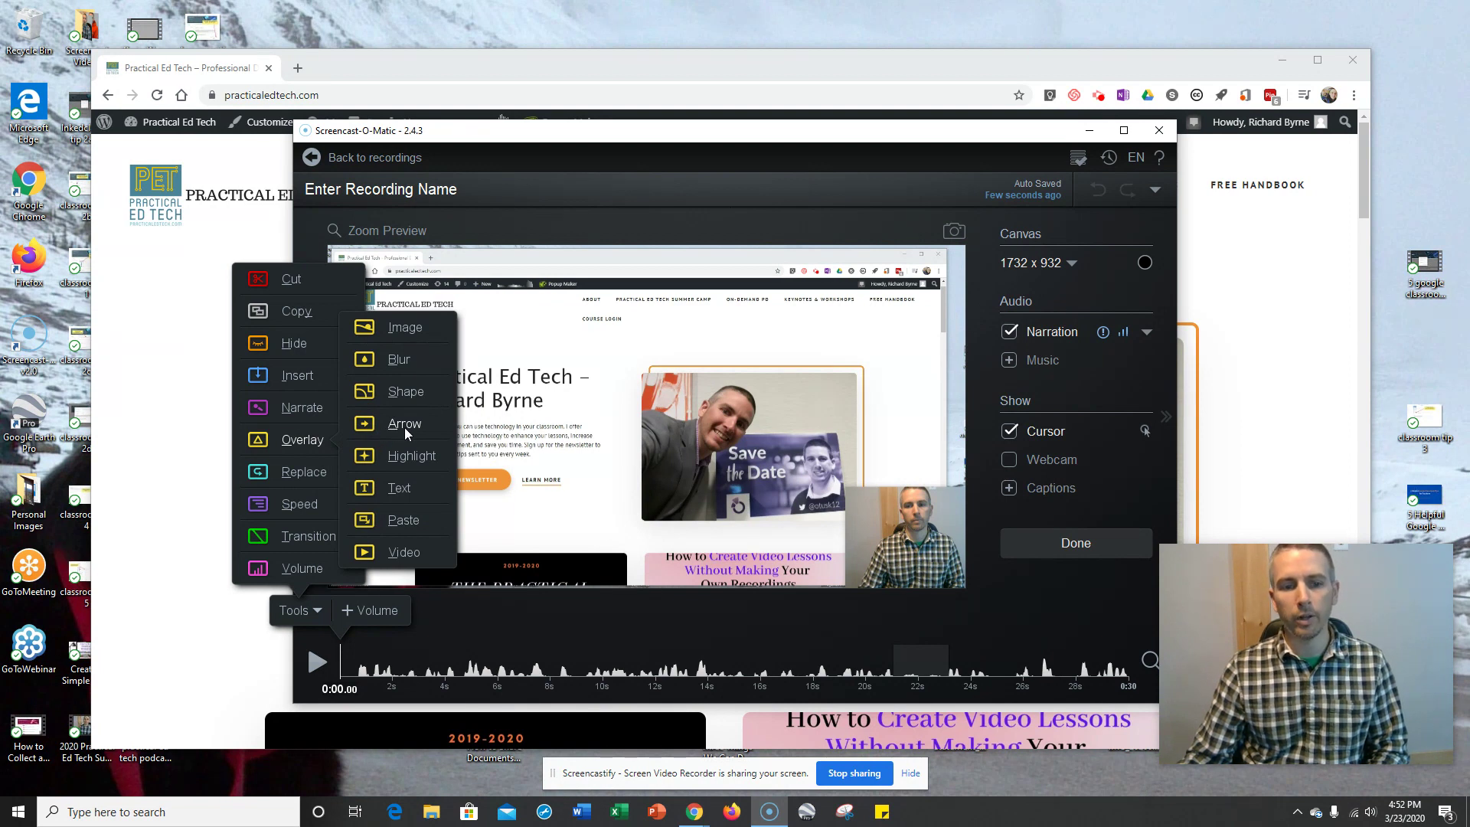
Add a Blur overlay, resize and move it over the presenter's face, and accept it.
click(392, 360)
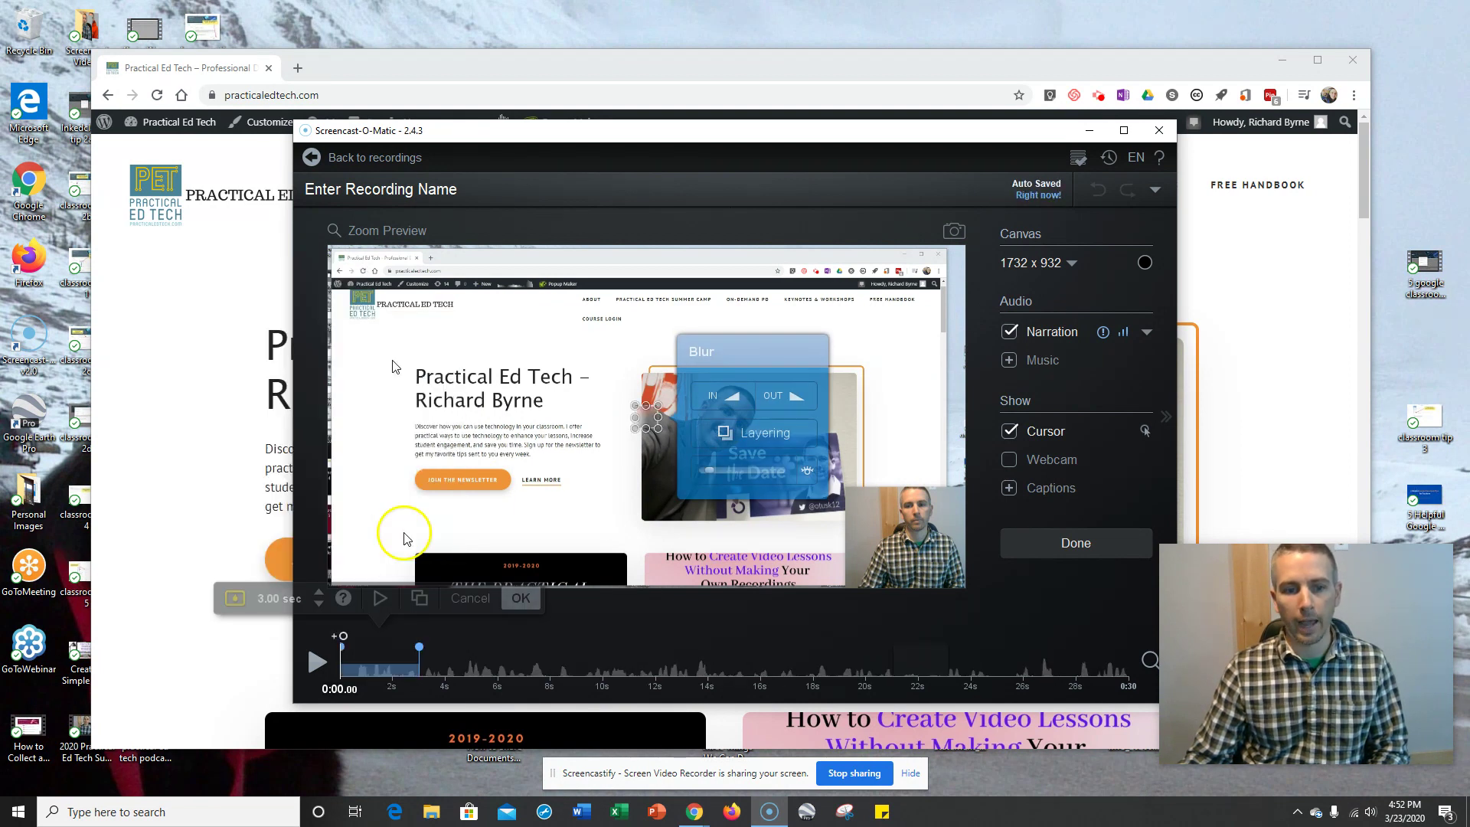
drag(658, 428, 865, 480)
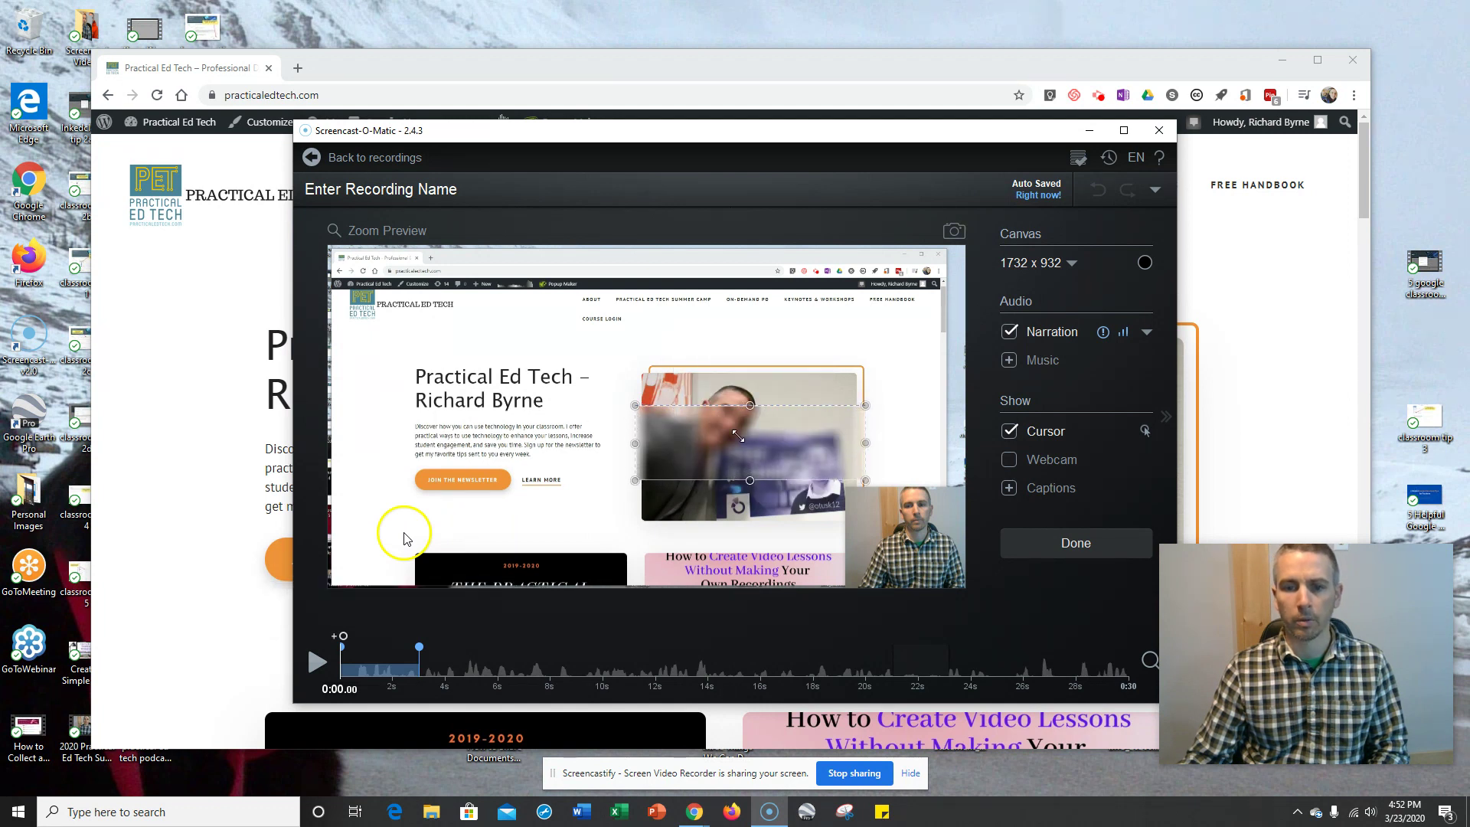
click(727, 423)
drag(746, 415, 744, 388)
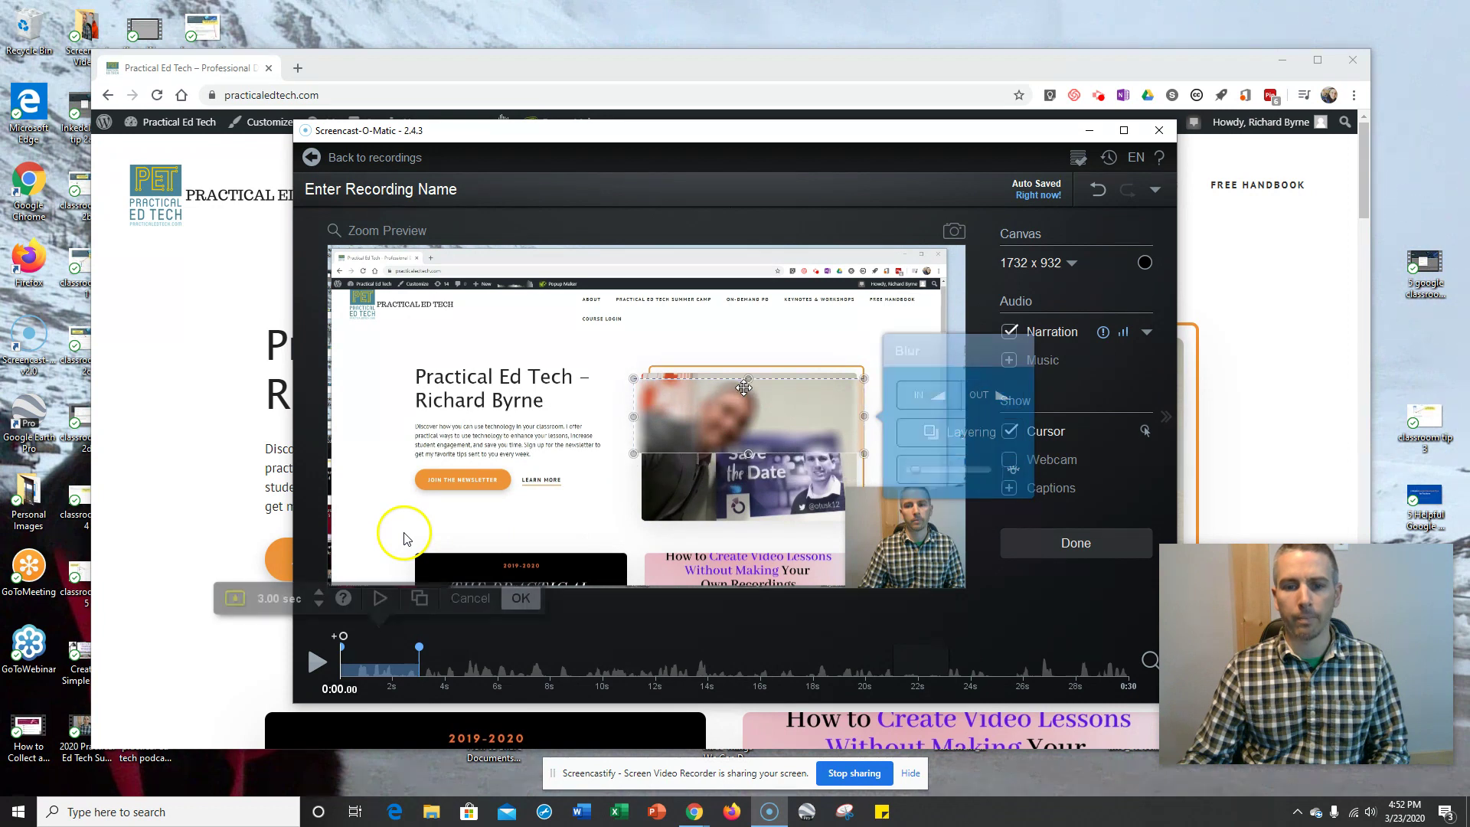
click(522, 598)
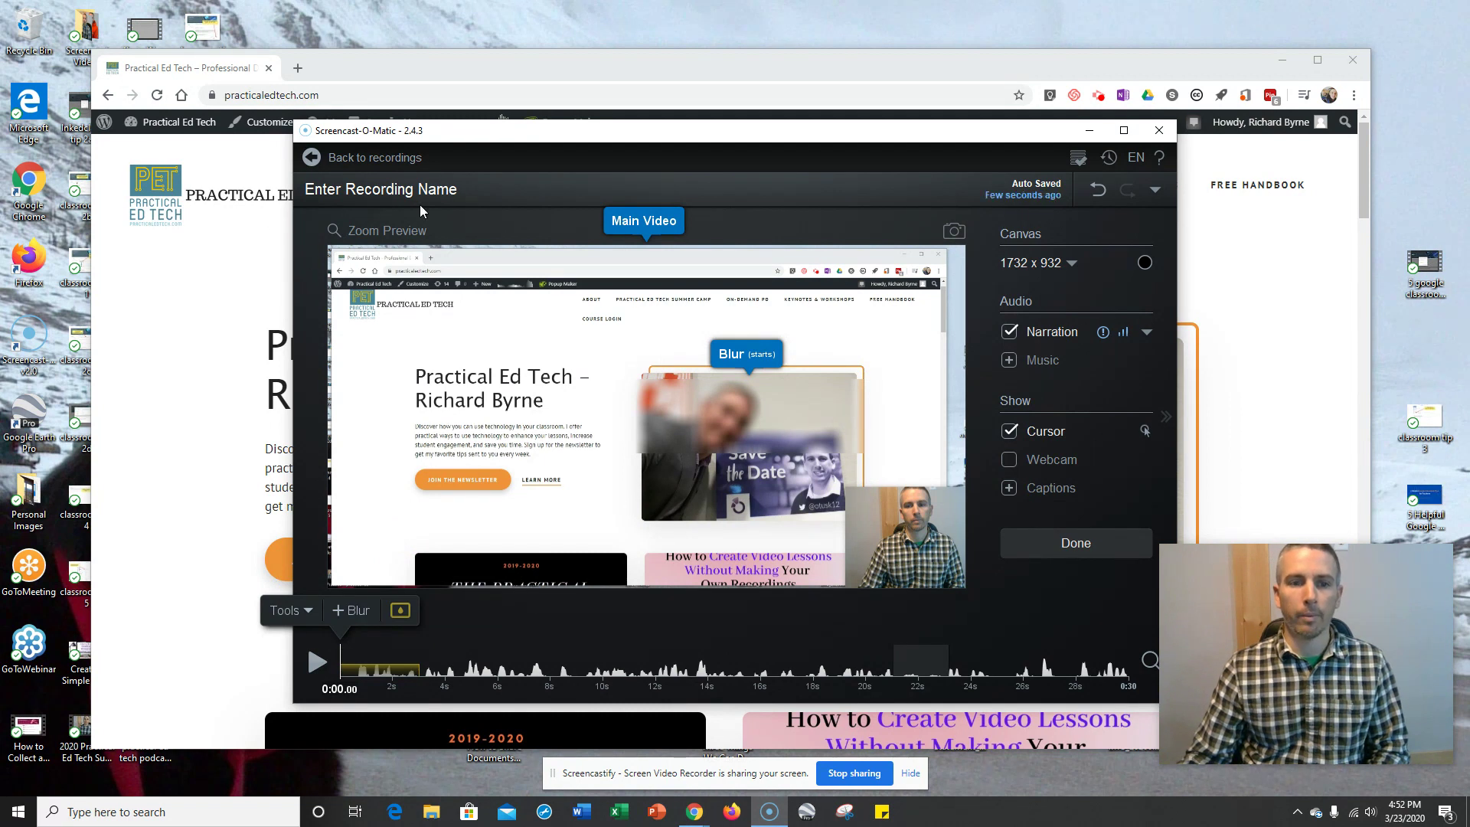
Trim the recording to start at 0:00.44, preview it, and rename it 'Sample'.
click(1086, 544)
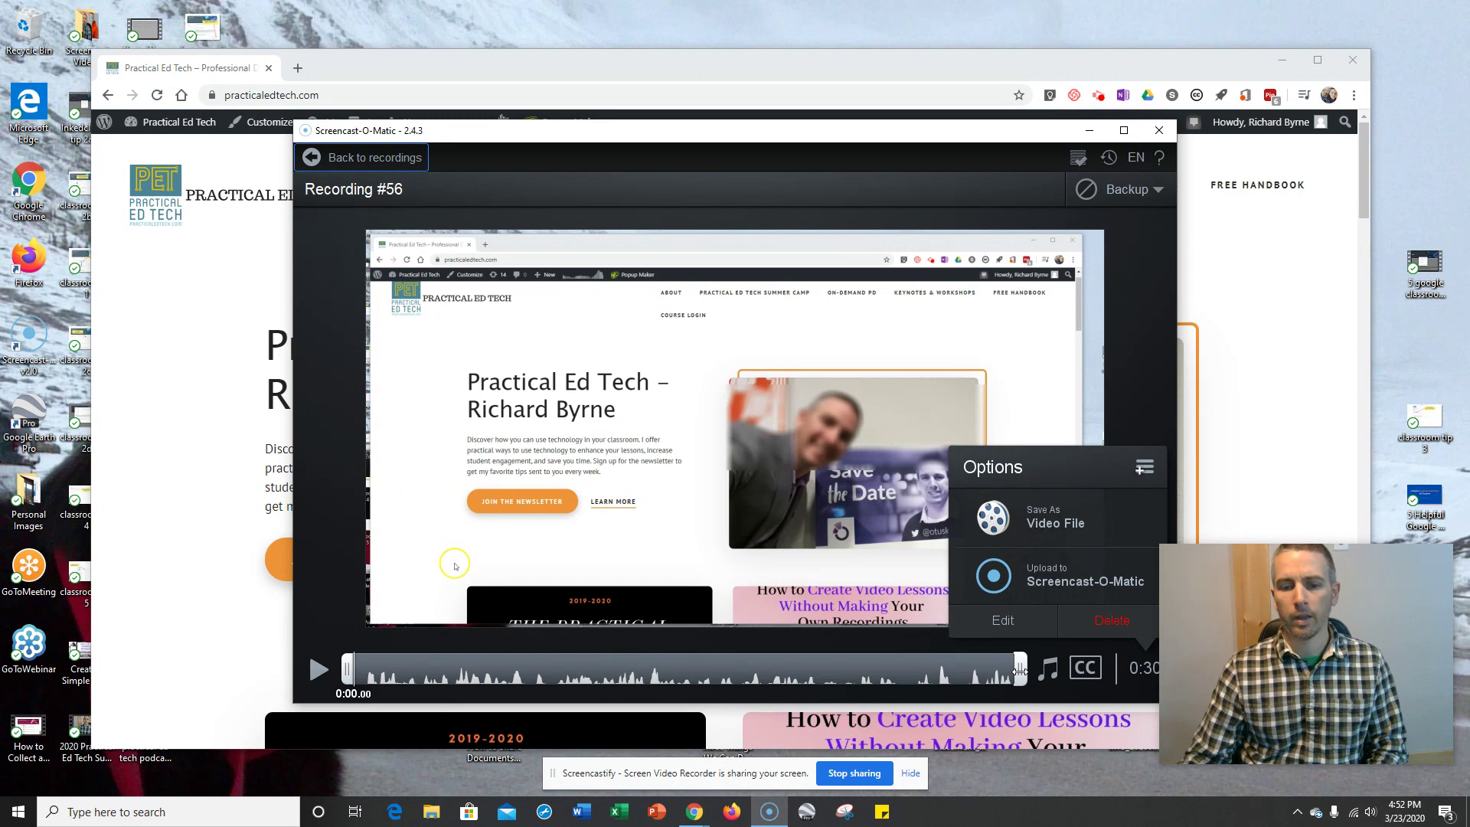
drag(343, 670, 363, 671)
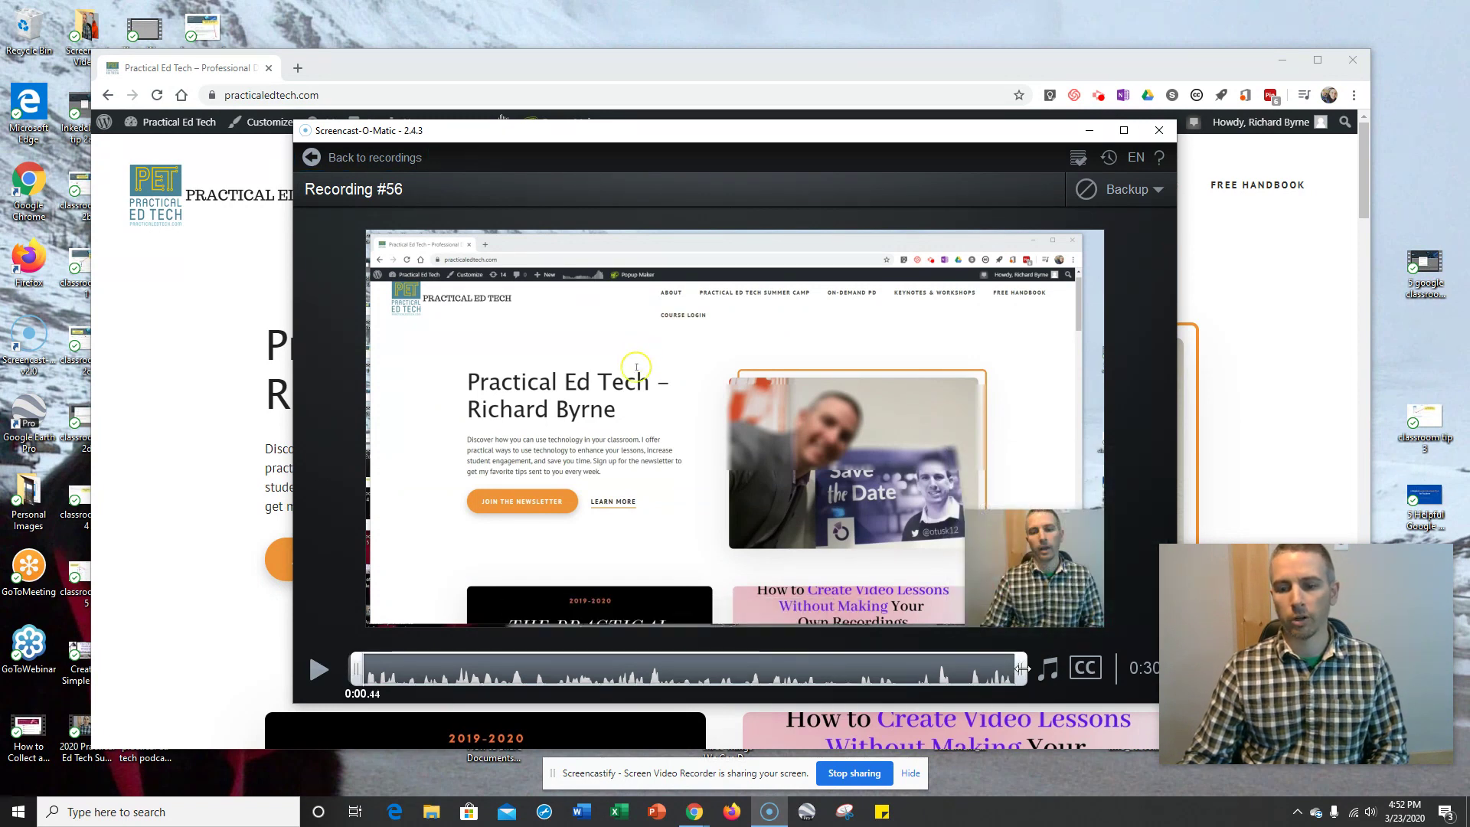
click(391, 192)
text(Sam)
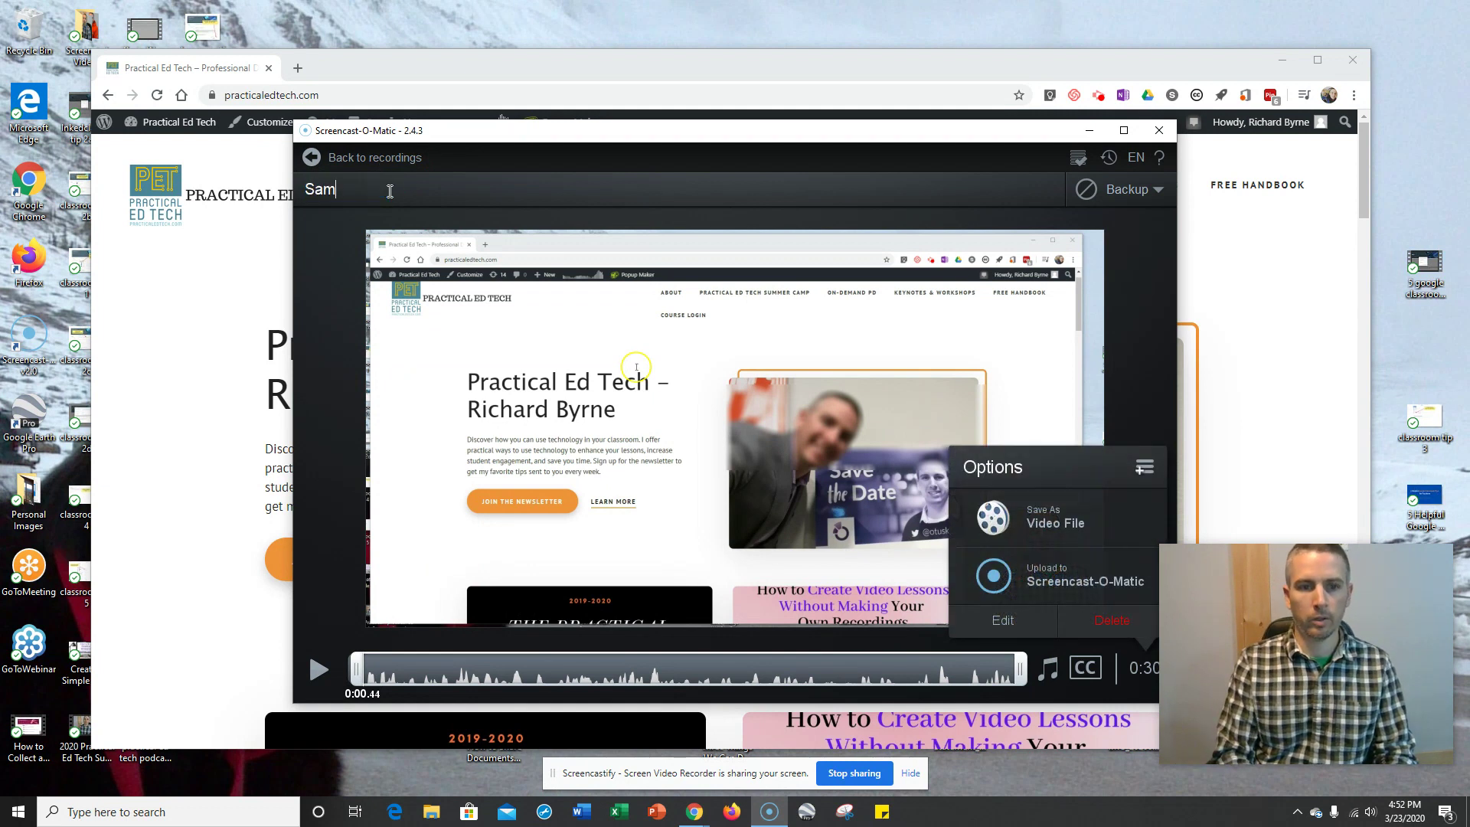
text(ple)
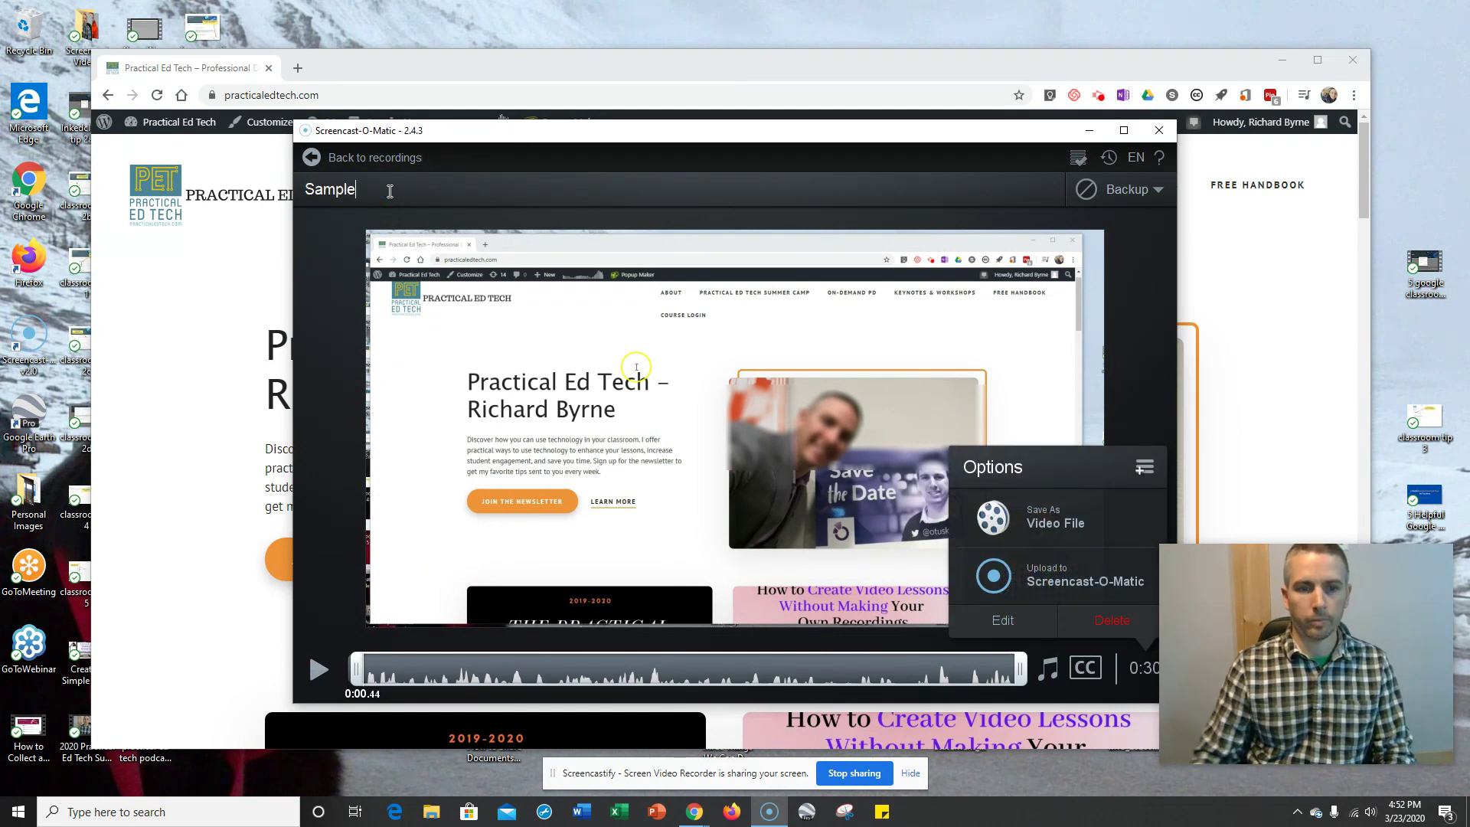
click(319, 670)
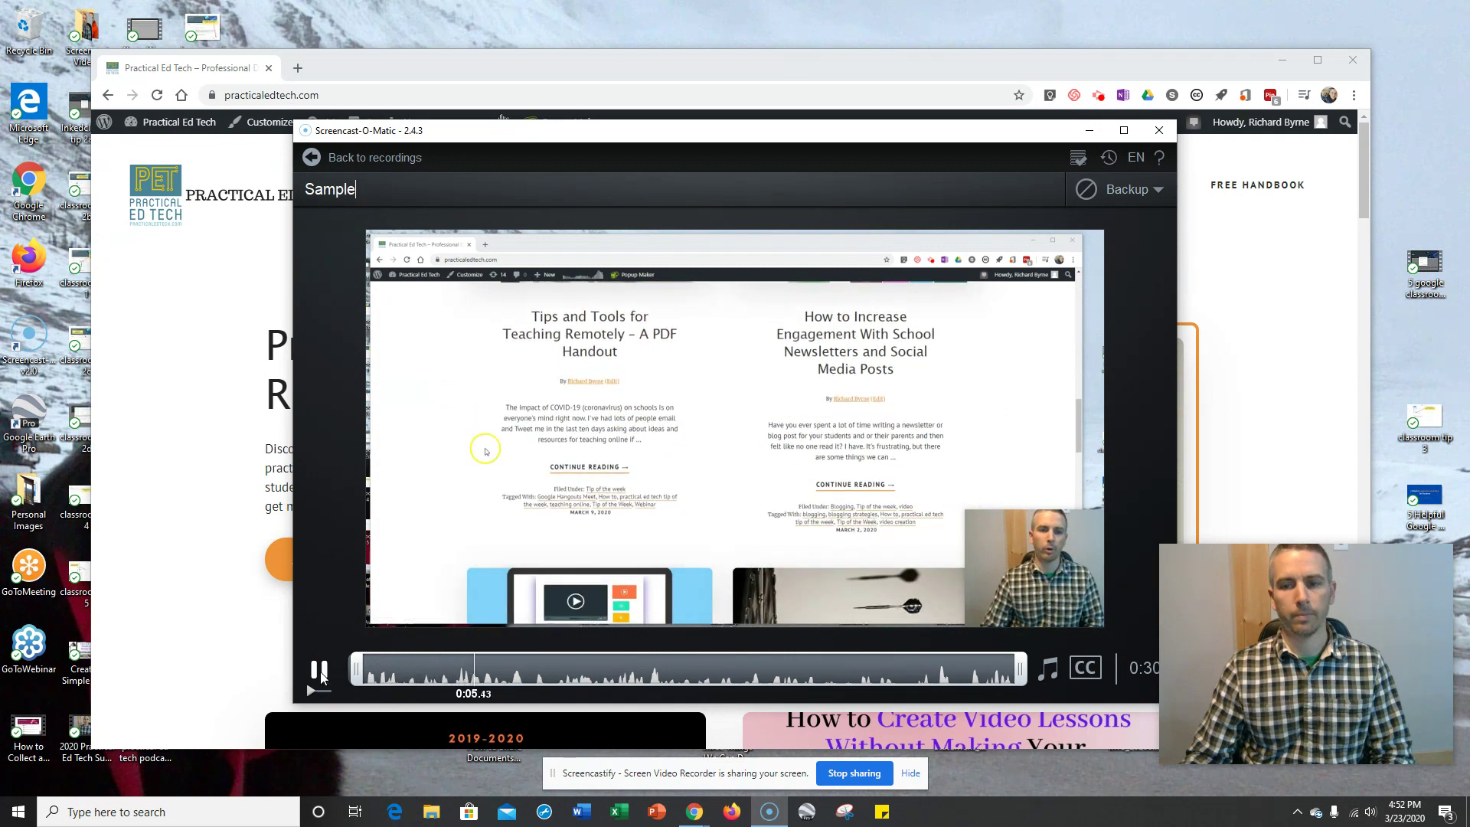
key(Return)
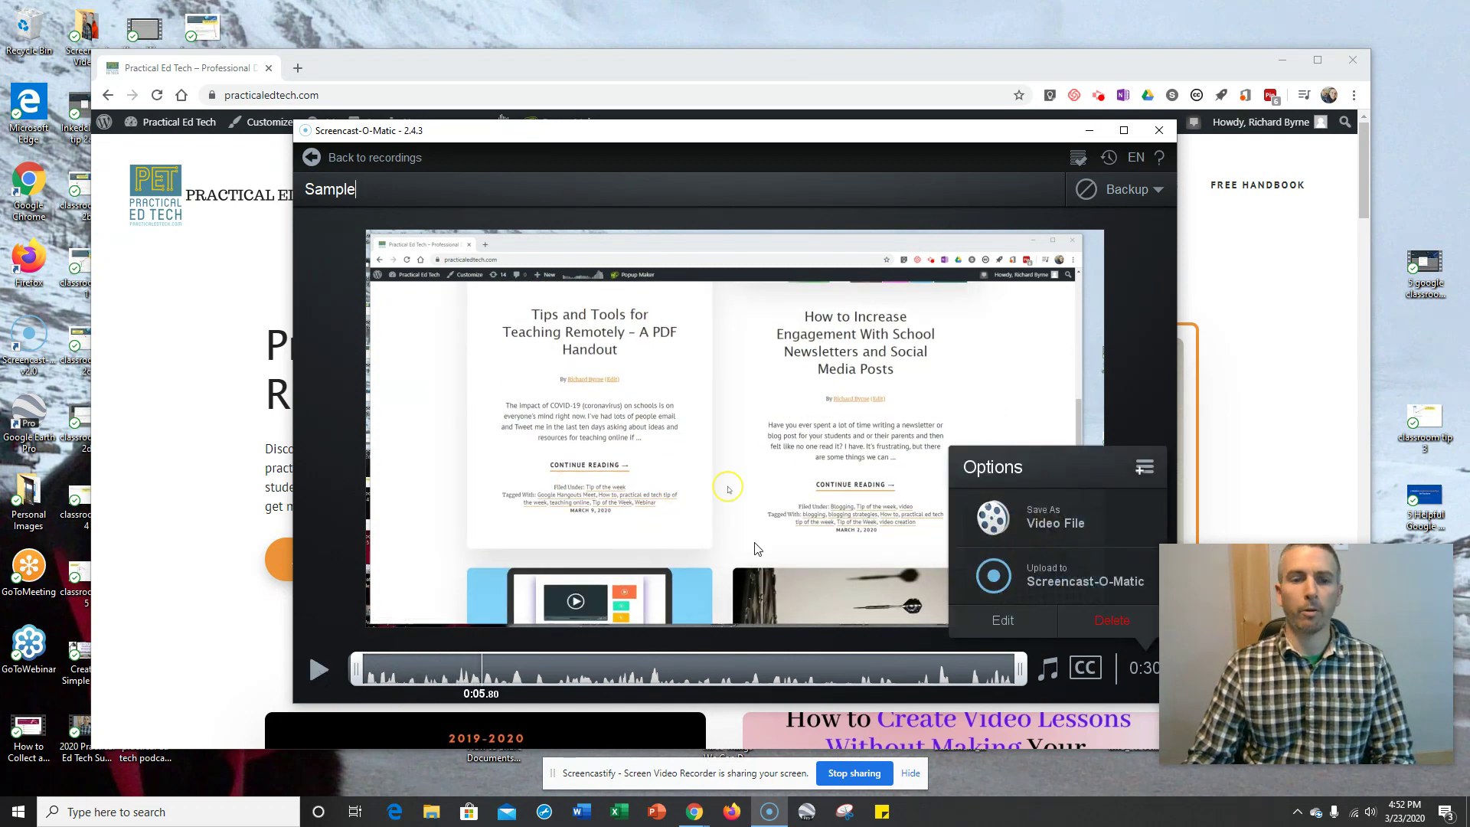
Publish the recording as Sample.mp4 to the Desktop in the background, then minimize the window.
click(1055, 519)
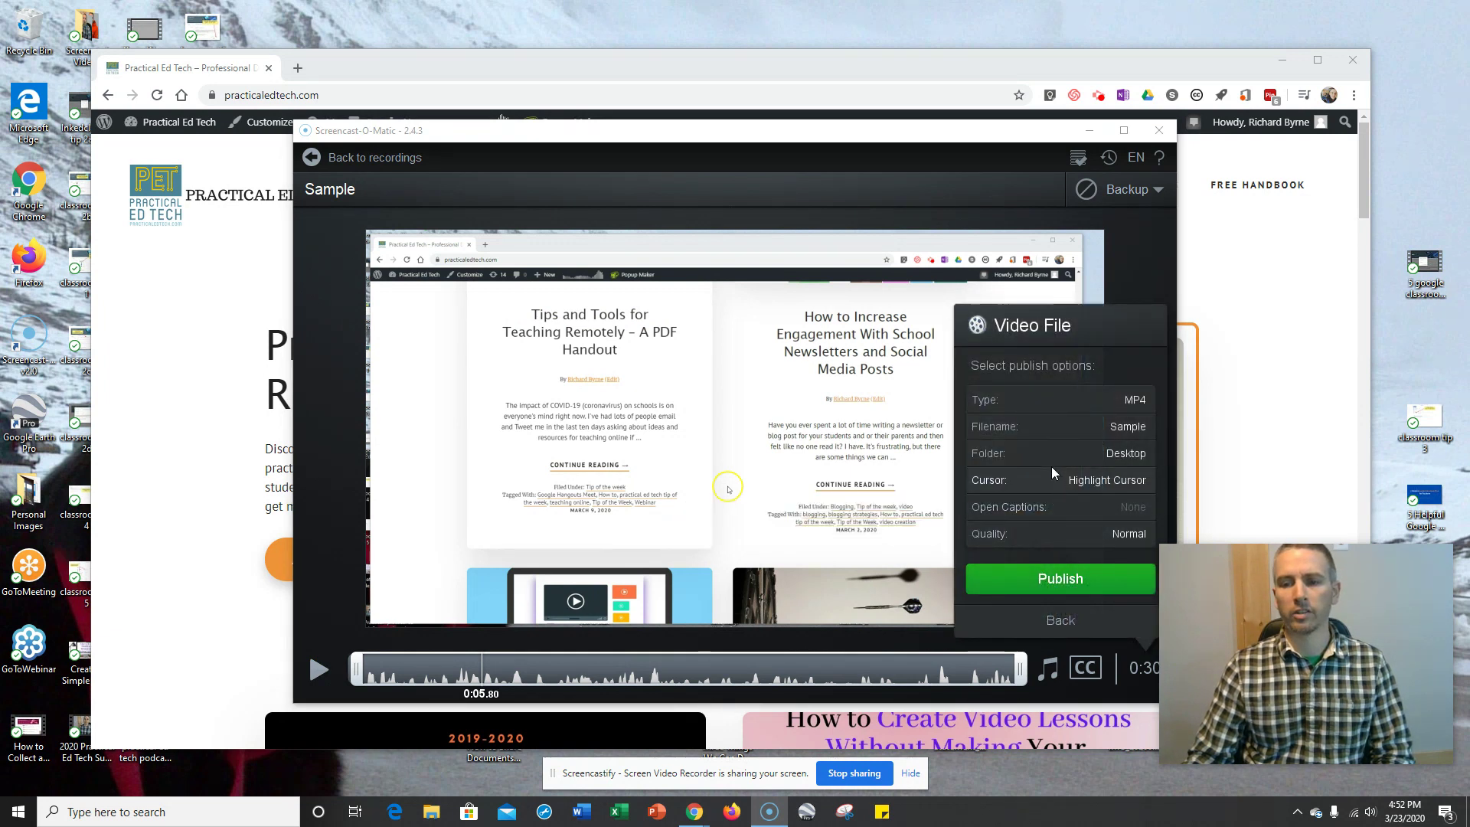
click(1070, 587)
click(719, 498)
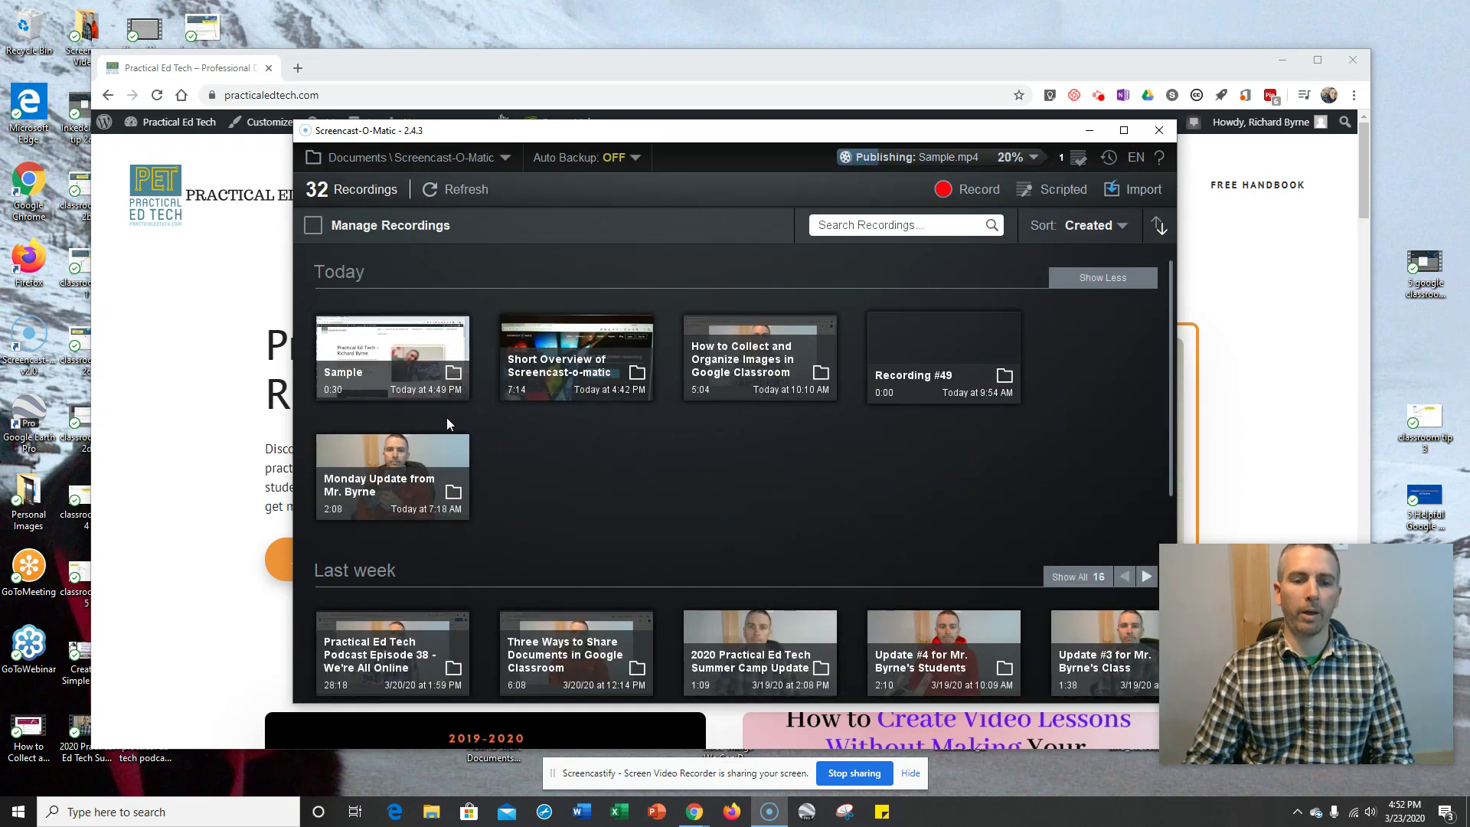
click(1089, 131)
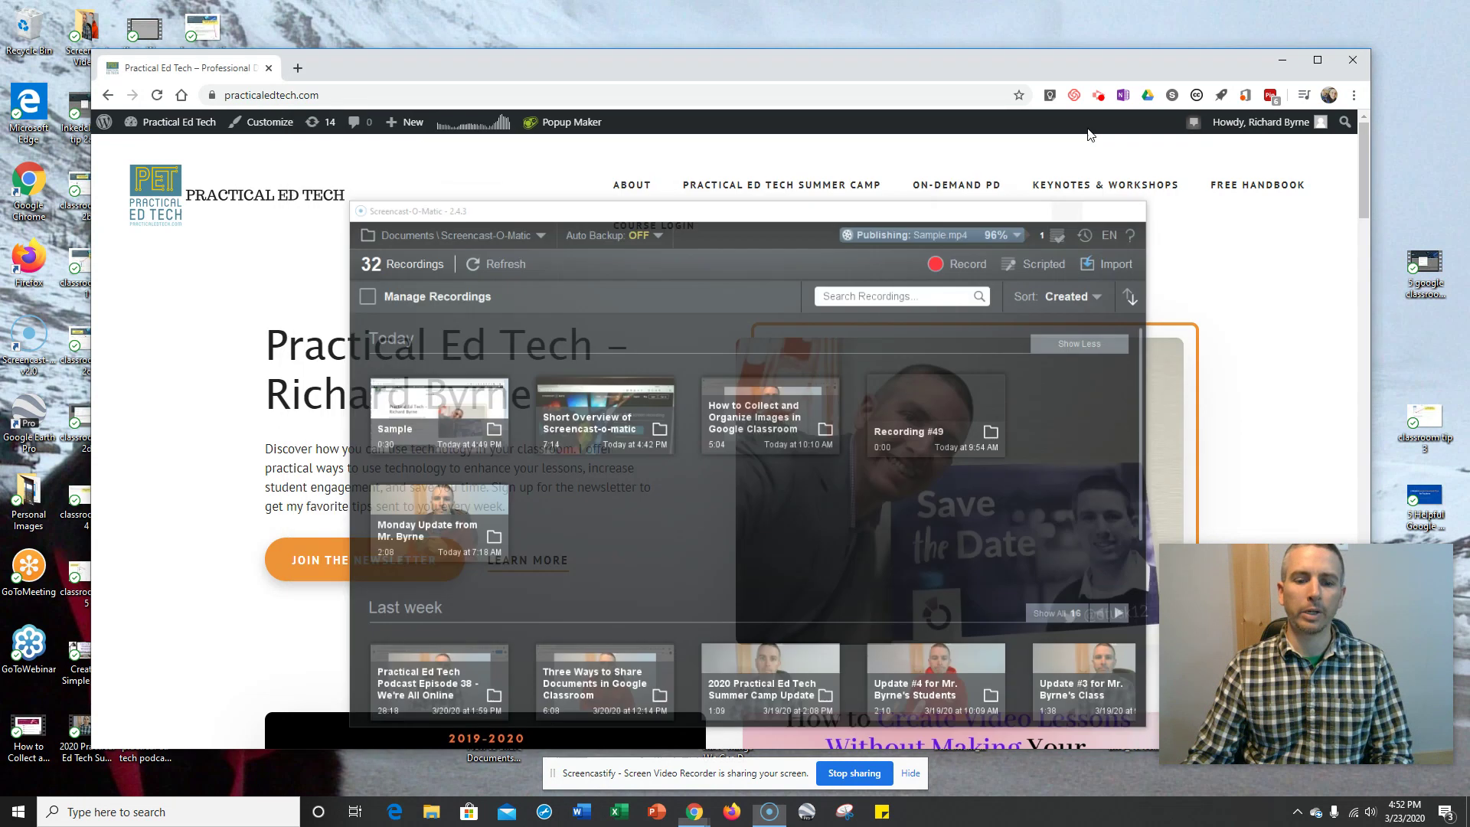